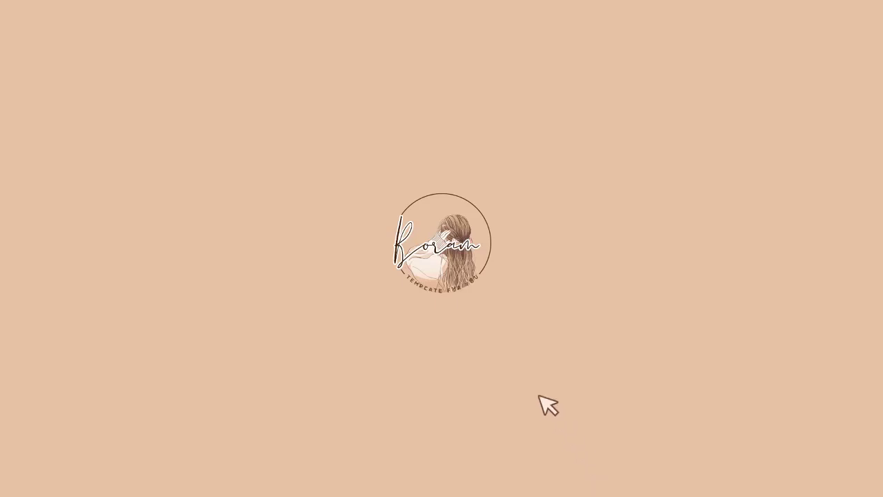
Step: Log in to the intro desktop with the password and open its Message window
{"action": "left_click", "coordinate": [467, 282]}
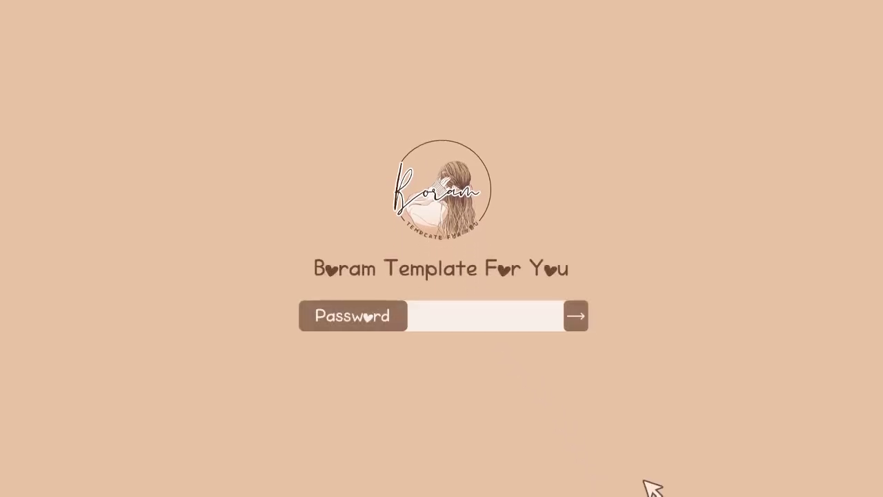
{"action": "left_click", "coordinate": [525, 323]}
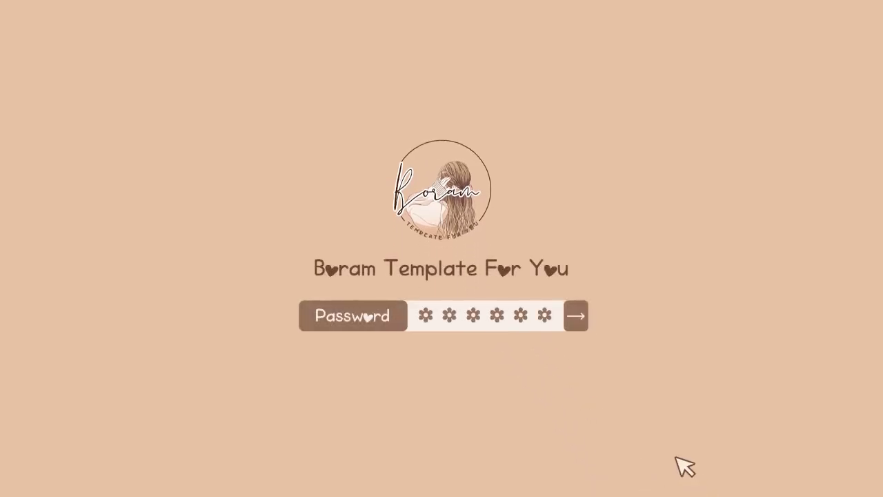
{"action": "left_click", "coordinate": [576, 319]}
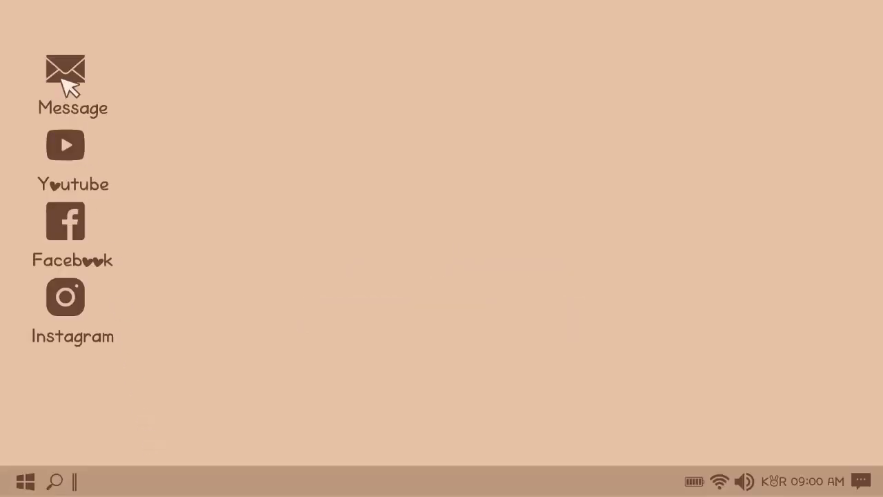
{"action": "left_click", "coordinate": [67, 85]}
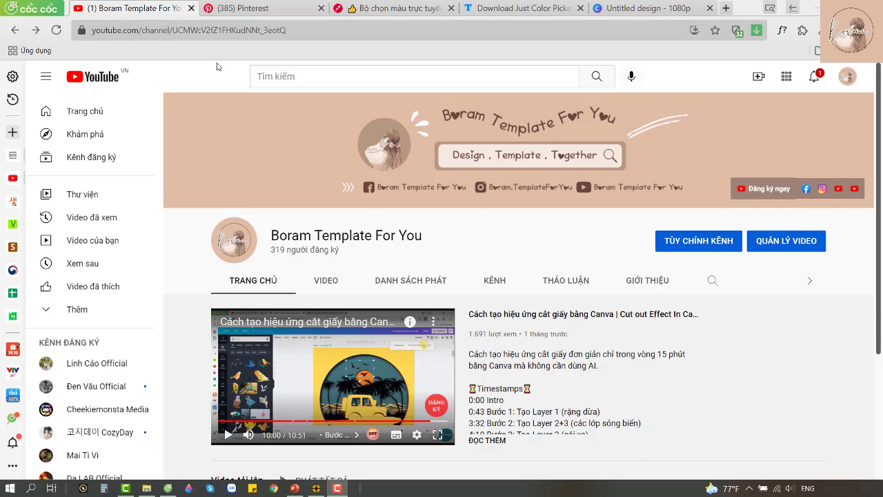
Step: Go to the Pinterest home feed and activate search to list recent searches like 'pale green palette'
{"action": "left_click", "coordinate": [266, 10]}
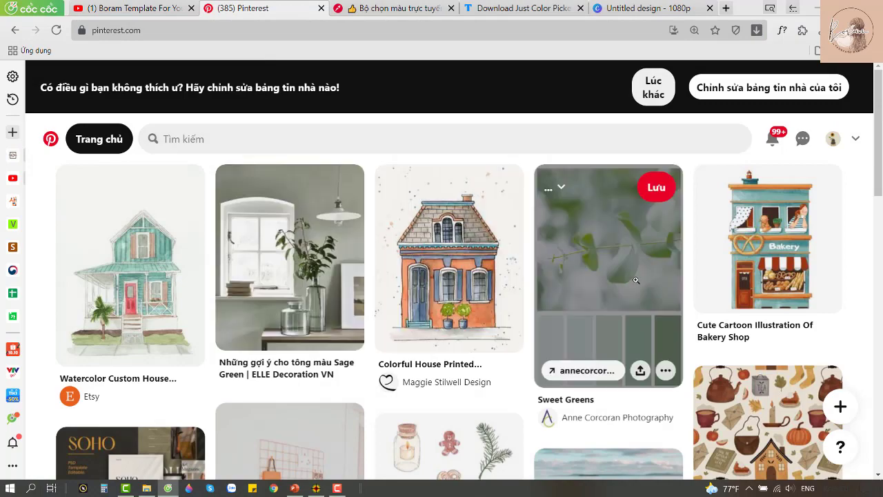
{"action": "scroll", "coordinate": [441, 282], "scroll_direction": "down", "scroll_amount": 4}
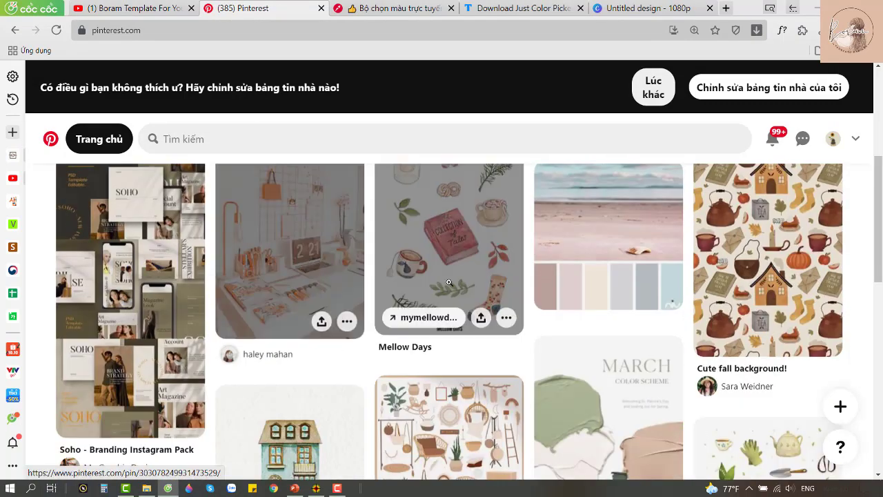
{"action": "scroll", "coordinate": [696, 317], "scroll_direction": "up", "scroll_amount": 4}
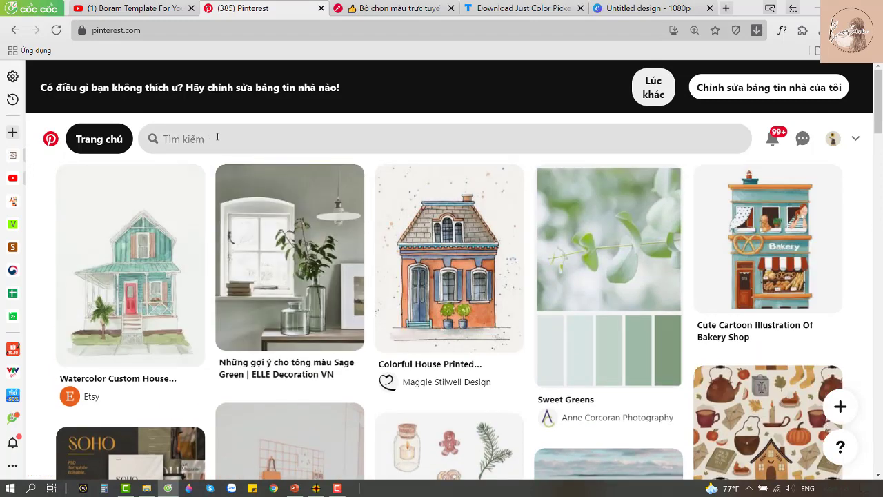
{"action": "left_click", "coordinate": [217, 136]}
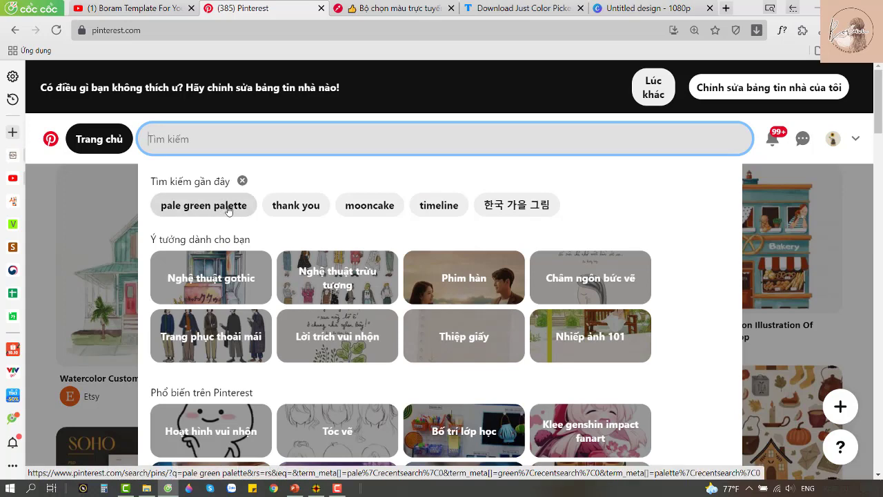
Step: Search 'pale green palette' and open the design-seeds.com Color Nature palette pin
{"action": "left_click", "coordinate": [228, 210]}
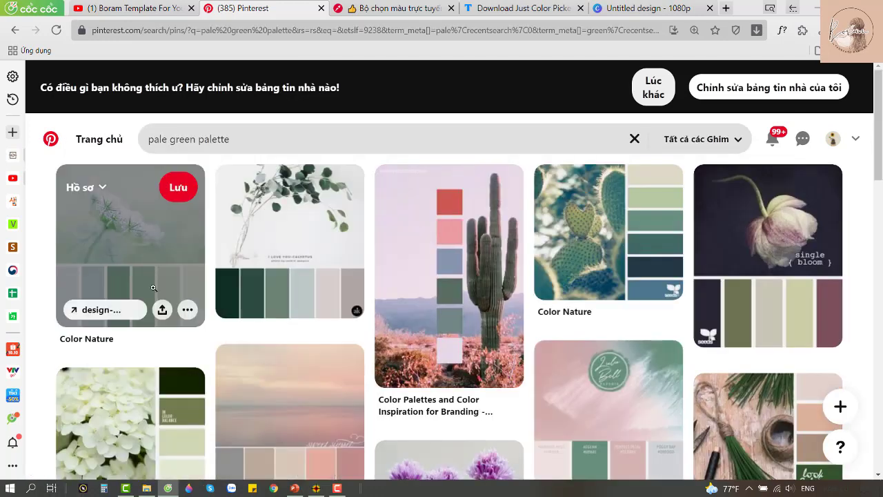
{"action": "left_click", "coordinate": [134, 227]}
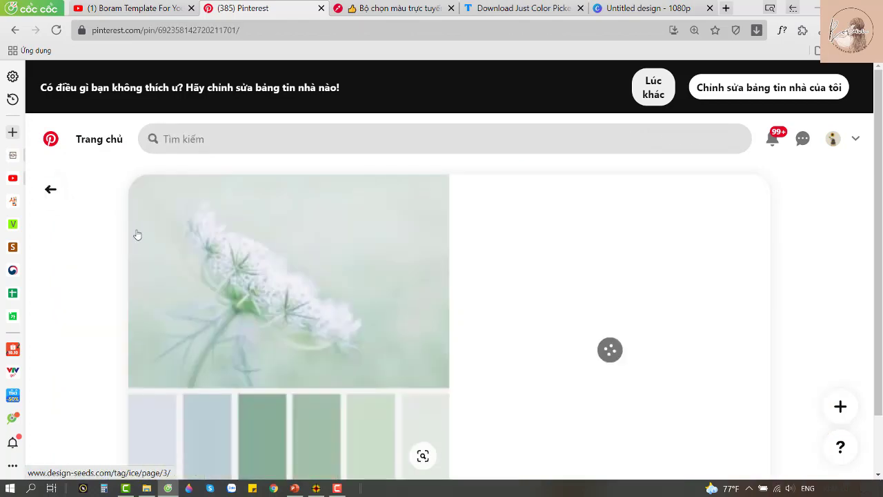
{"action": "scroll", "coordinate": [420, 369], "scroll_direction": "down", "scroll_amount": 1}
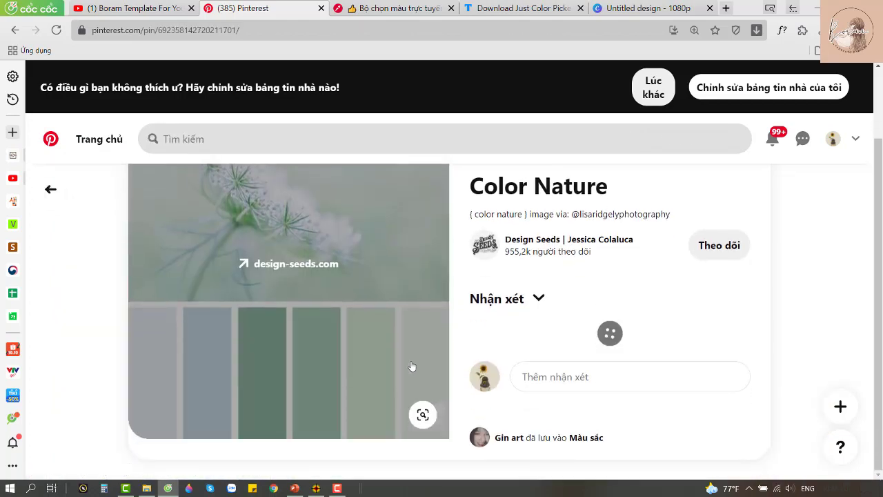
{"action": "scroll", "coordinate": [411, 357], "scroll_direction": "down", "scroll_amount": 2}
{"action": "scroll", "coordinate": [411, 357], "scroll_direction": "down", "scroll_amount": 4}
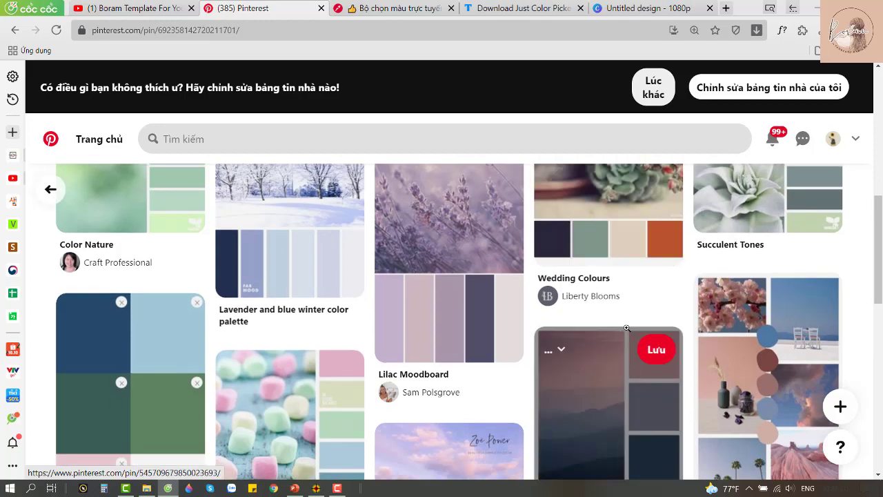
{"action": "scroll", "coordinate": [486, 305], "scroll_direction": "down", "scroll_amount": 5}
{"action": "scroll", "coordinate": [541, 318], "scroll_direction": "down", "scroll_amount": 3}
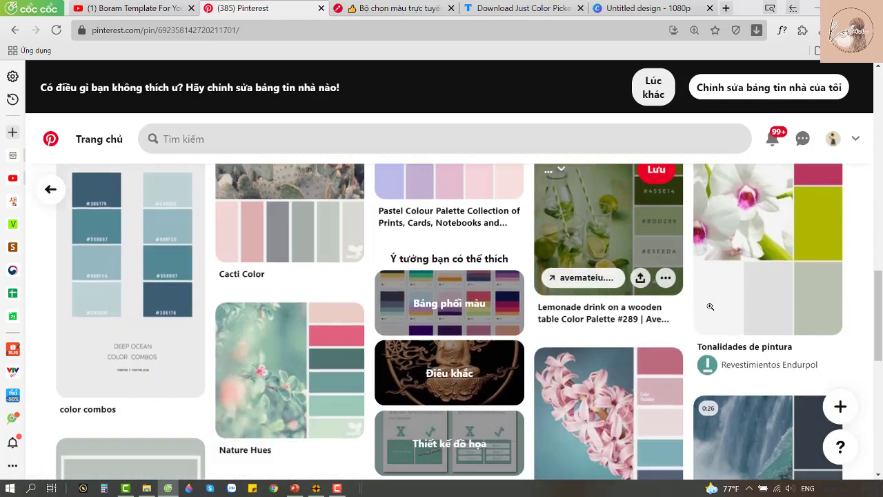
{"action": "scroll", "coordinate": [541, 317], "scroll_direction": "down", "scroll_amount": 1}
{"action": "scroll", "coordinate": [541, 318], "scroll_direction": "up", "scroll_amount": 5}
{"action": "scroll", "coordinate": [541, 318], "scroll_direction": "up", "scroll_amount": 5}
{"action": "scroll", "coordinate": [541, 318], "scroll_direction": "up", "scroll_amount": 4}
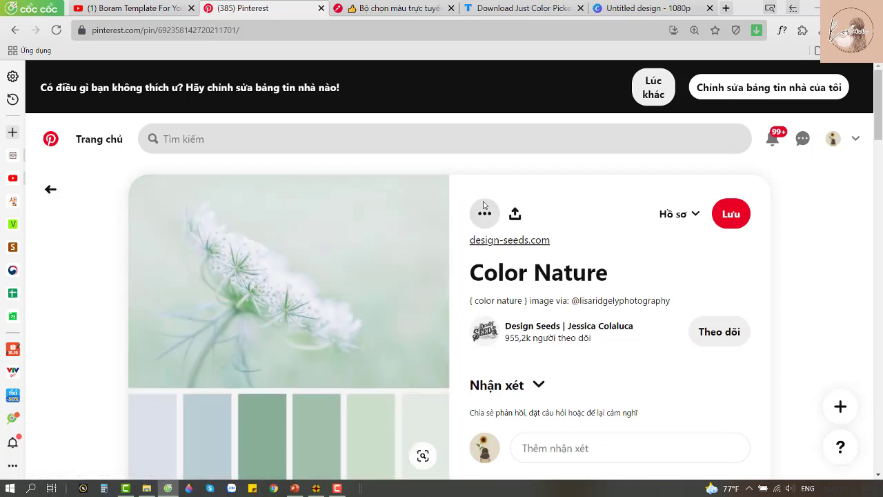
Step: Download the Color Nature palette image as a PNG and bring PowerPoint forward
{"action": "left_click", "coordinate": [485, 215]}
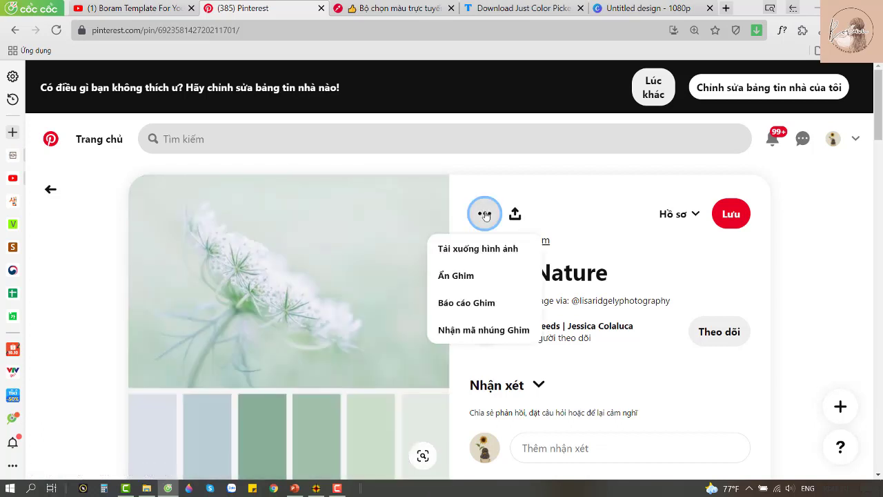
{"action": "left_click", "coordinate": [481, 249]}
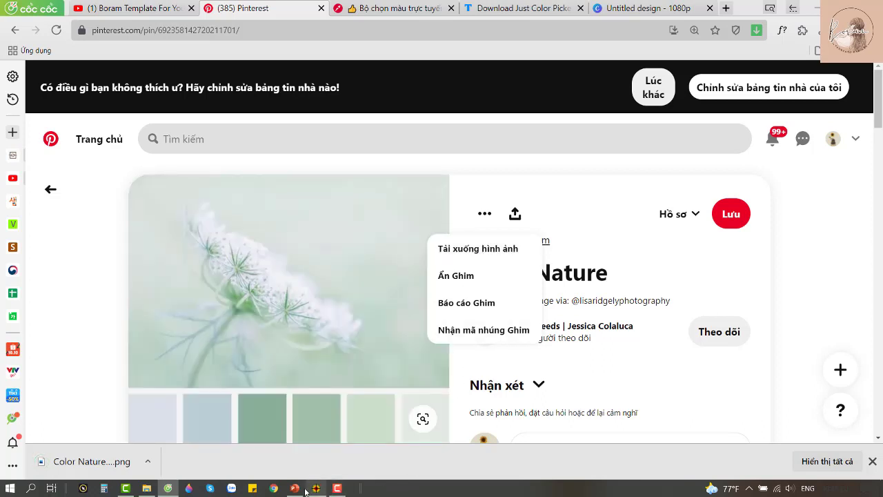
{"action": "mouse_move", "coordinate": [296, 489]}
{"action": "left_click", "coordinate": [314, 438]}
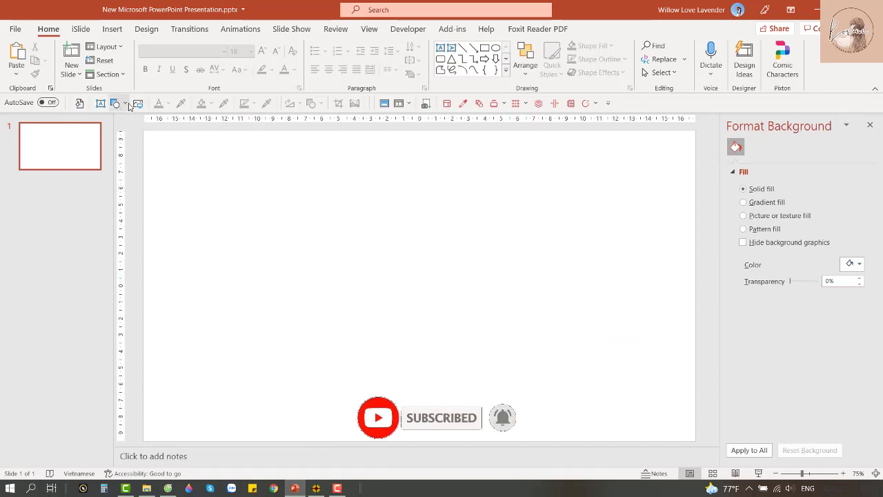
Step: Insert Color Nature.png from this device onto the slide
{"action": "left_click", "coordinate": [115, 31]}
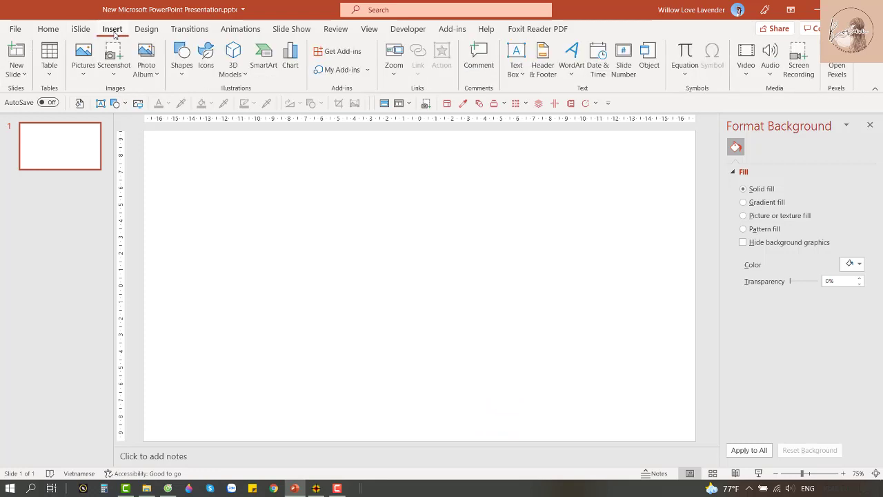
{"action": "left_click", "coordinate": [83, 69]}
{"action": "left_click", "coordinate": [112, 108]}
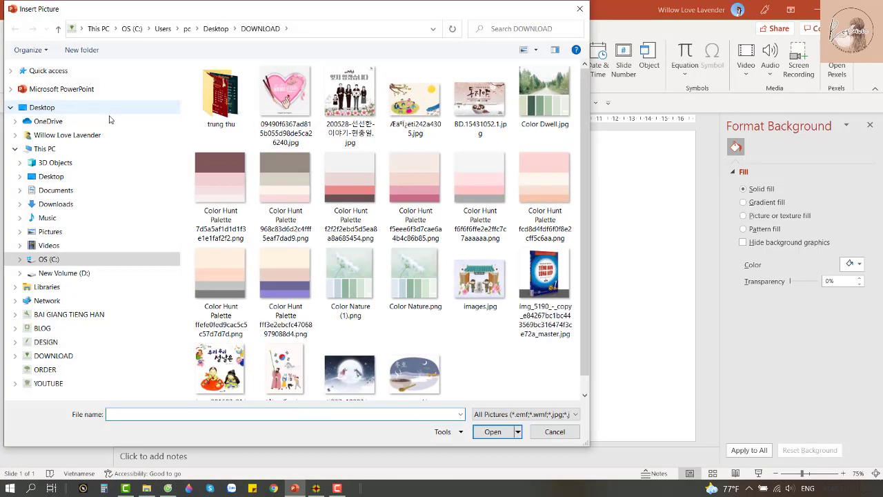
{"action": "double_click", "coordinate": [410, 276]}
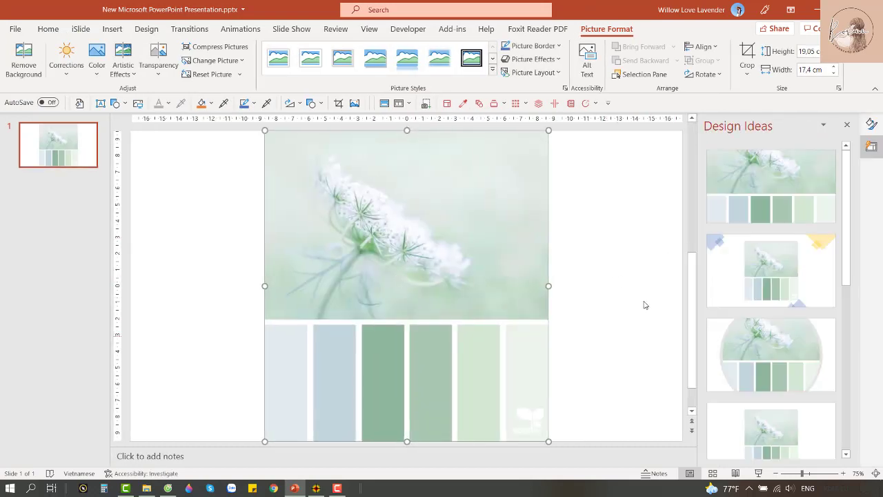
{"action": "left_click", "coordinate": [599, 215]}
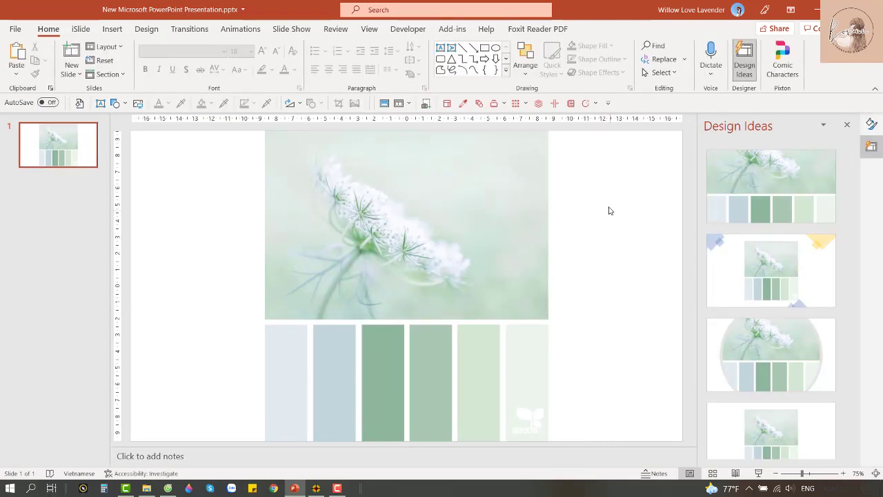
Step: Fill the slide background with the palest green swatch using the Format Background eyedropper
{"action": "right_click", "coordinate": [608, 208]}
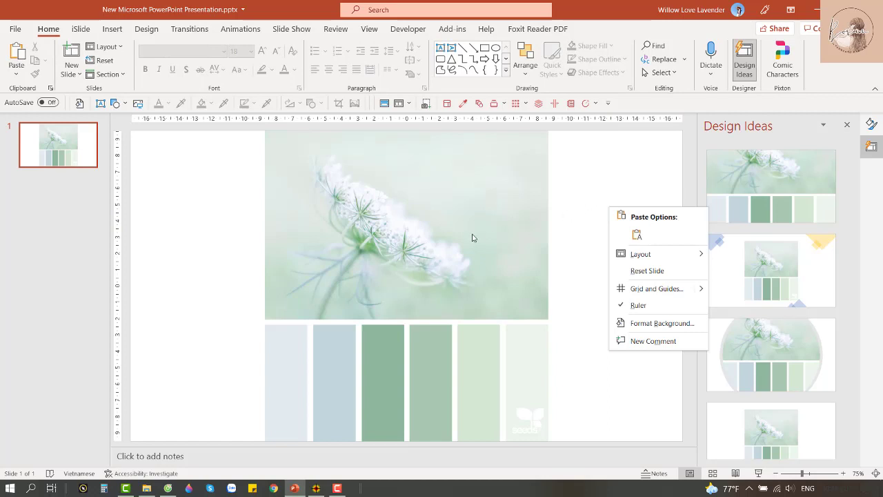
{"action": "right_click", "coordinate": [603, 176]}
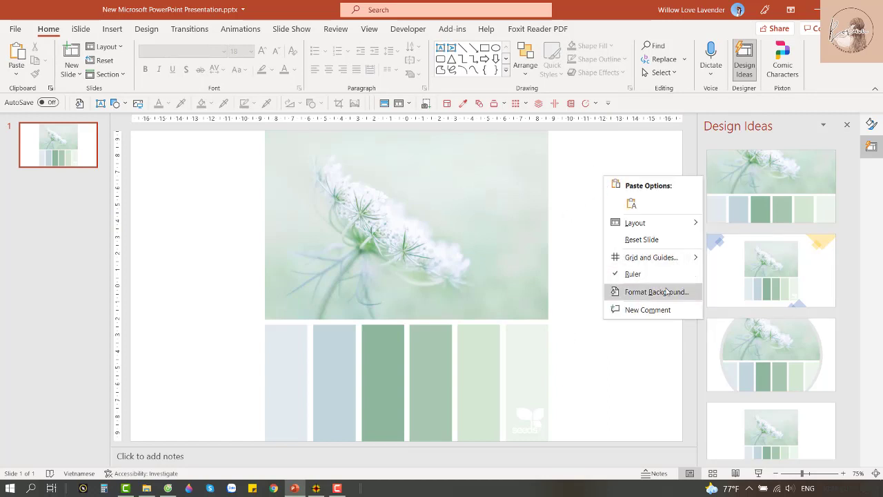
{"action": "left_click", "coordinate": [653, 294]}
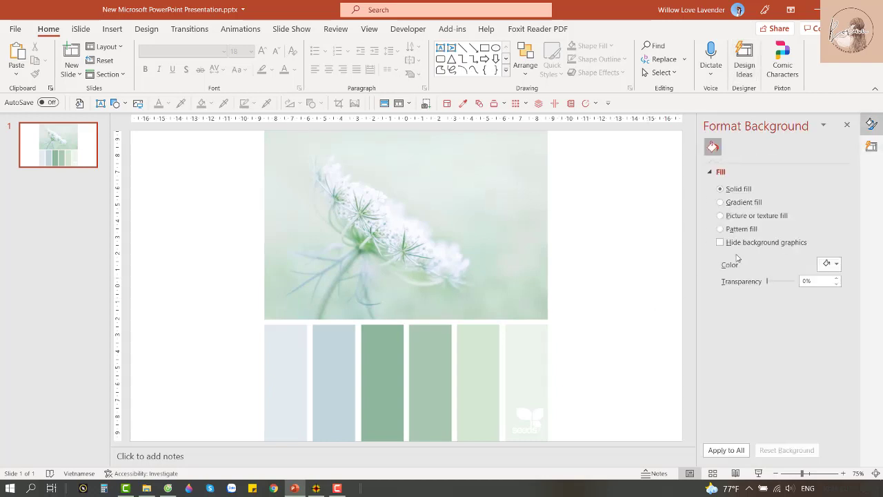
{"action": "left_click", "coordinate": [831, 267]}
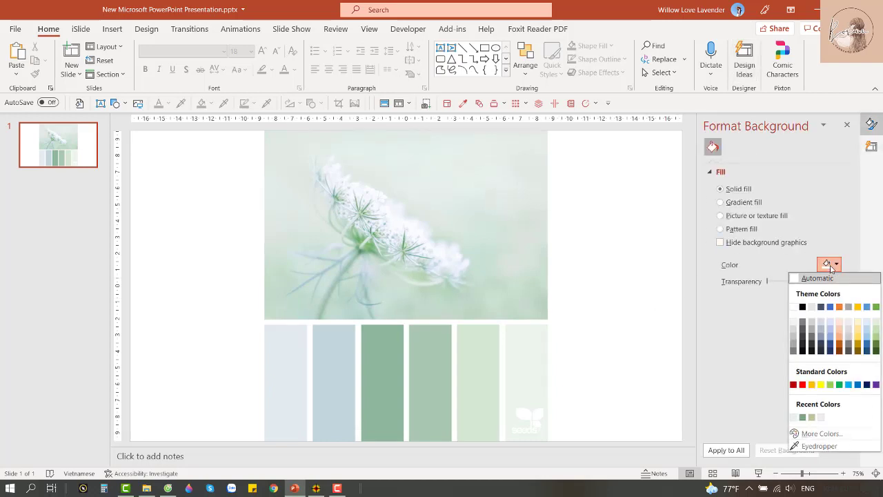
{"action": "left_click", "coordinate": [743, 193]}
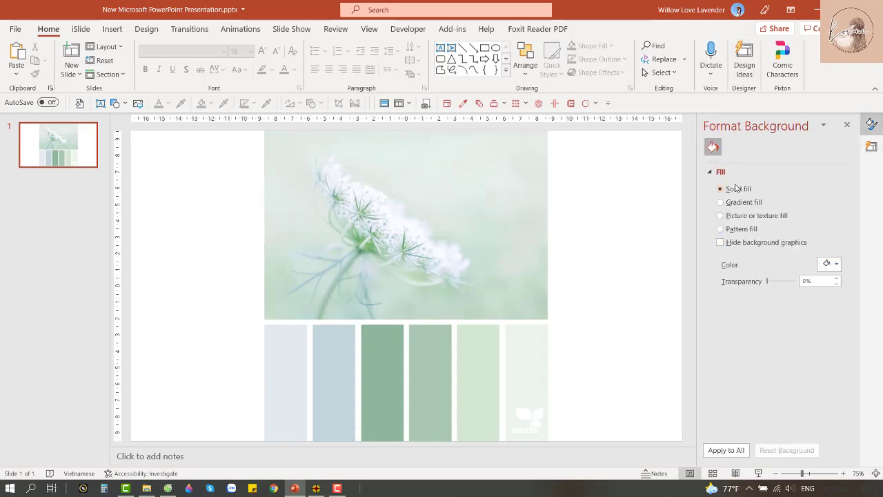
{"action": "left_click", "coordinate": [831, 267]}
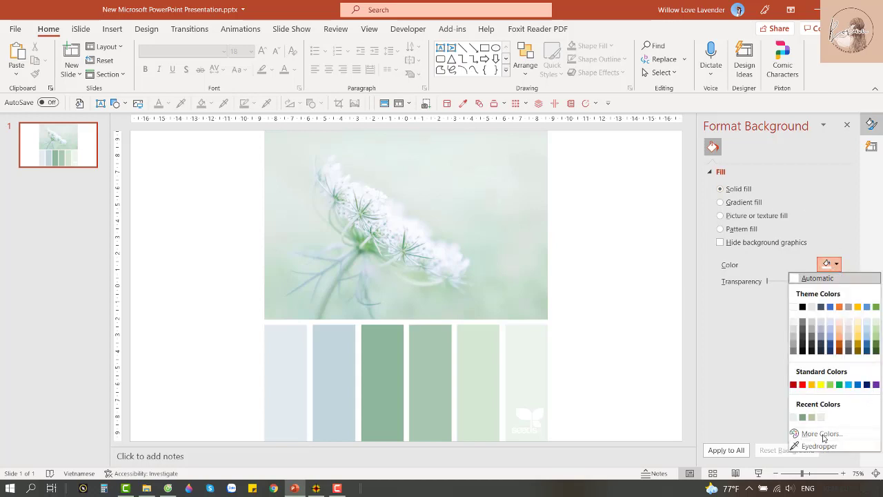
{"action": "left_click", "coordinate": [819, 446]}
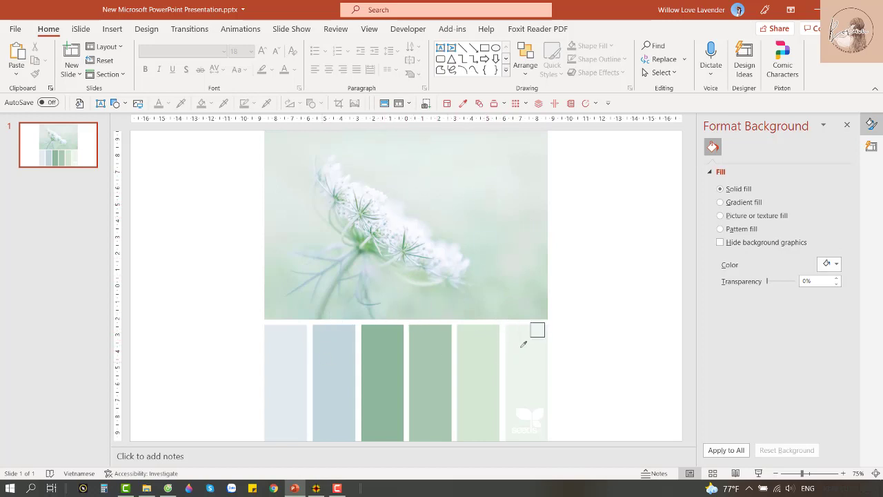
{"action": "left_click", "coordinate": [525, 347]}
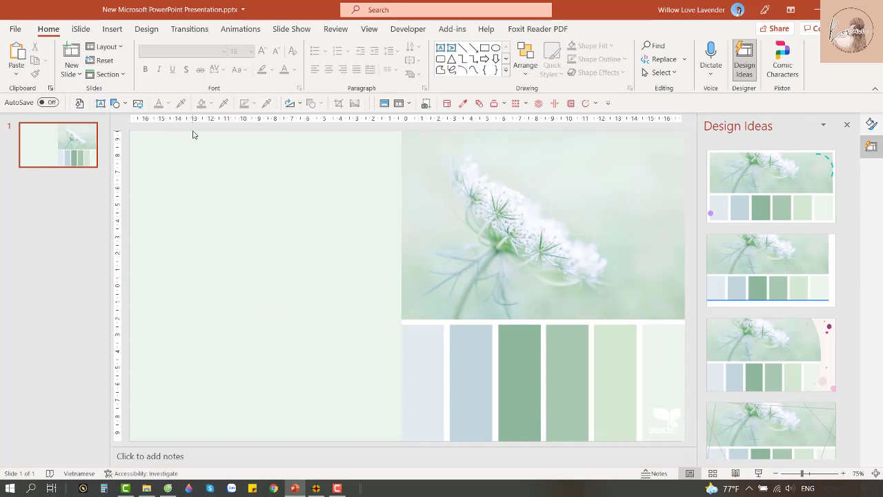
Step: Draw a rectangle near the slide's upper left
{"action": "left_click", "coordinate": [112, 29]}
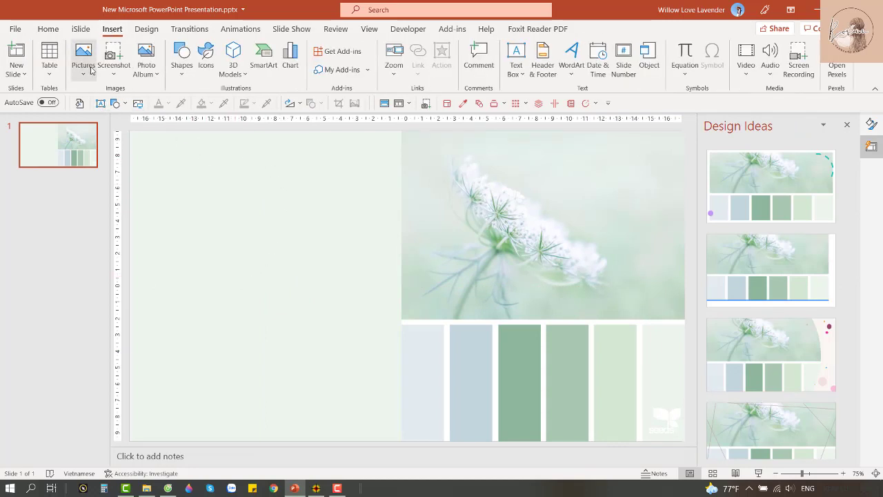
{"action": "left_click", "coordinate": [182, 62]}
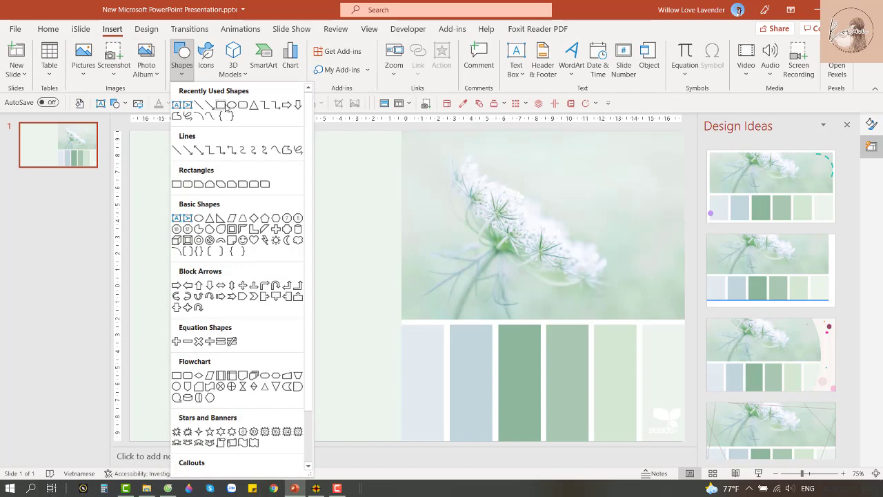
{"action": "left_click", "coordinate": [220, 105]}
{"action": "left_click_drag", "start_coordinate": [184, 159], "coordinate": [310, 264]}
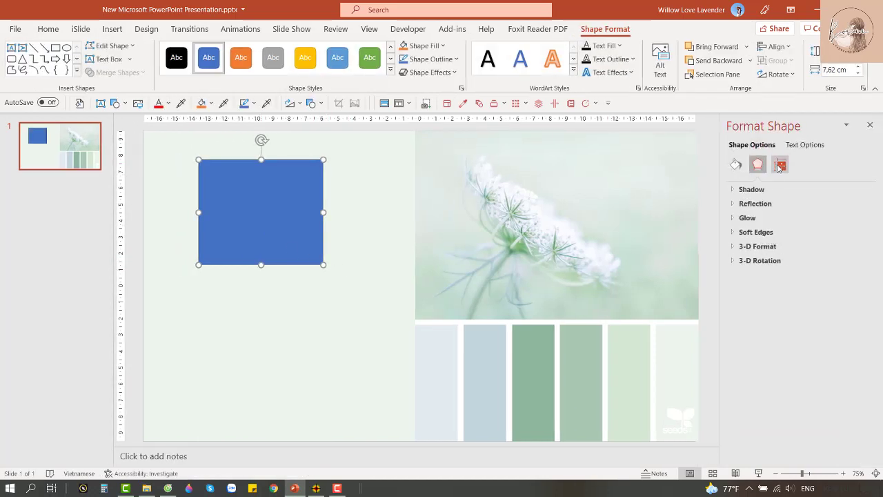
Step: Fill the rectangle with the darker green sampled from the palette's third swatch
{"action": "left_click", "coordinate": [737, 166]}
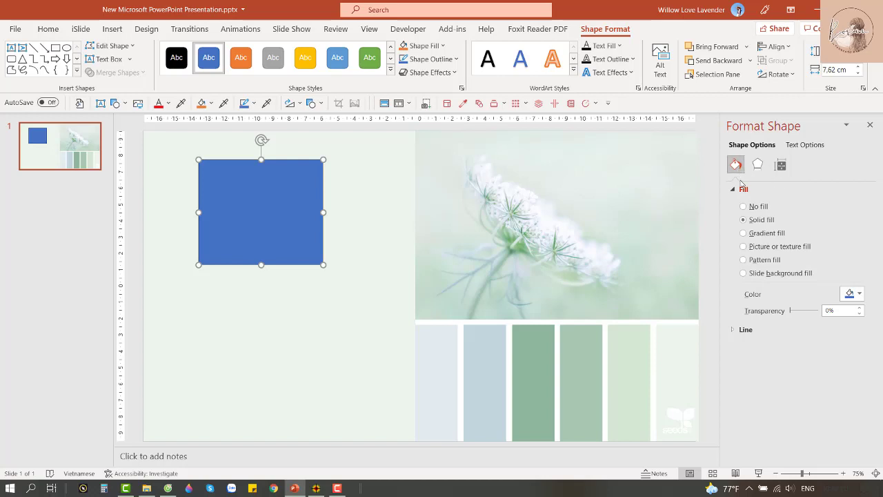
{"action": "left_click", "coordinate": [854, 295]}
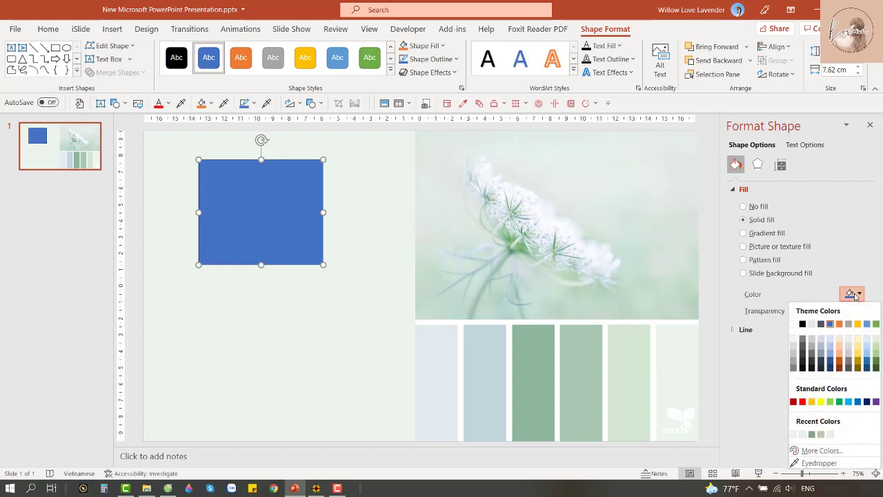
{"action": "left_click", "coordinate": [833, 468]}
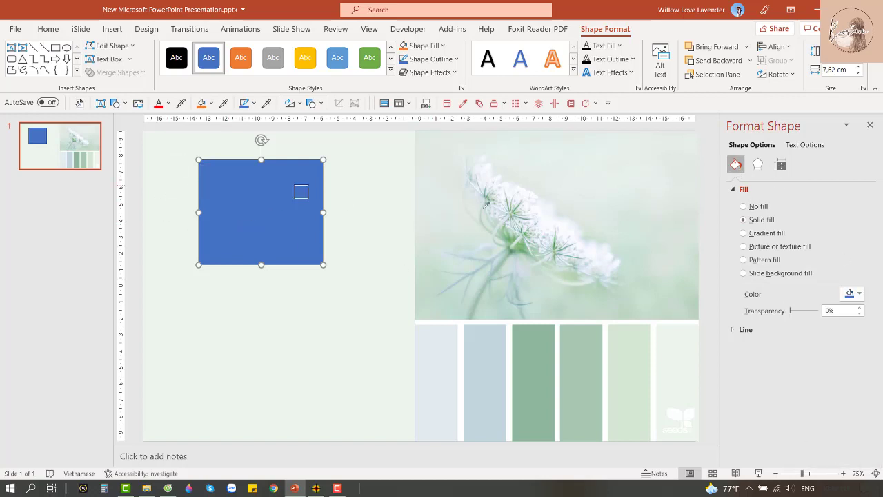
{"action": "left_click", "coordinate": [544, 357]}
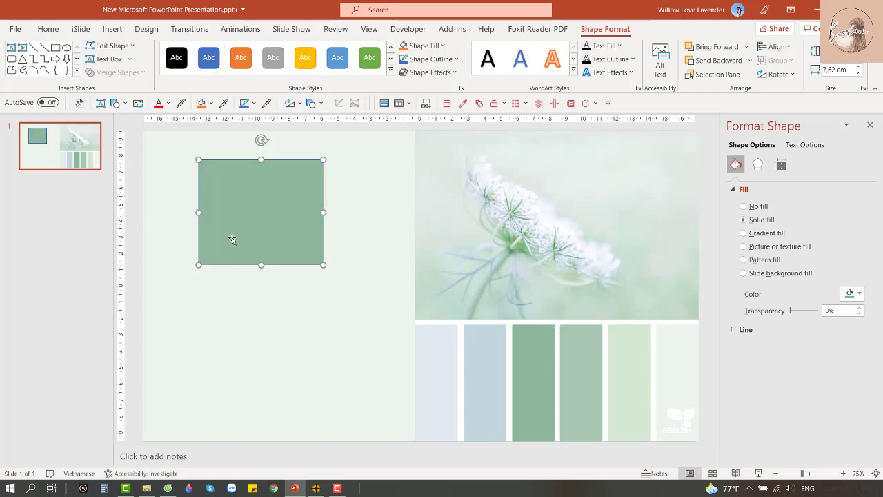
{"action": "left_click", "coordinate": [248, 296]}
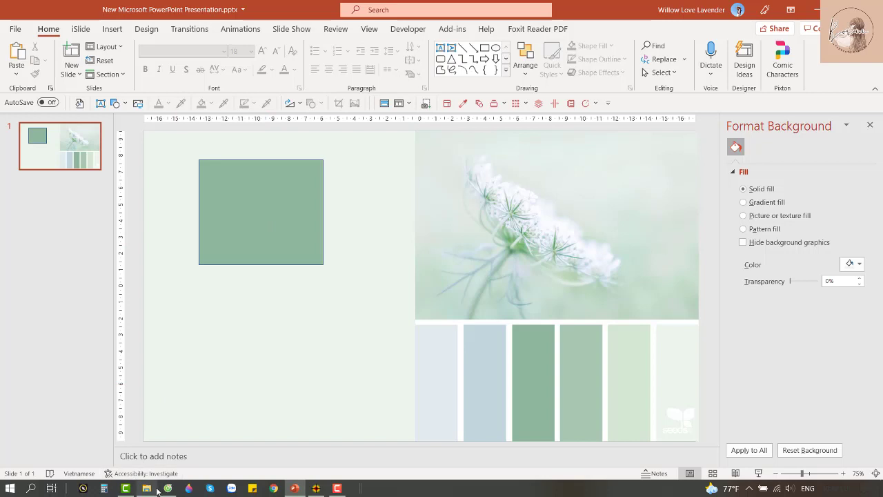
{"action": "mouse_move", "coordinate": [166, 491]}
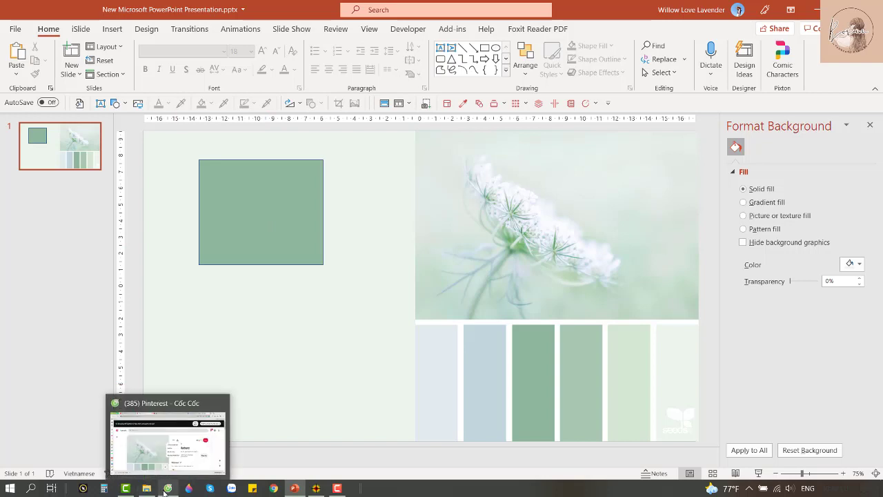
Step: Load Color Nature.png into imagecolorpicker.com via Use Your Image
{"action": "left_click", "coordinate": [165, 491]}
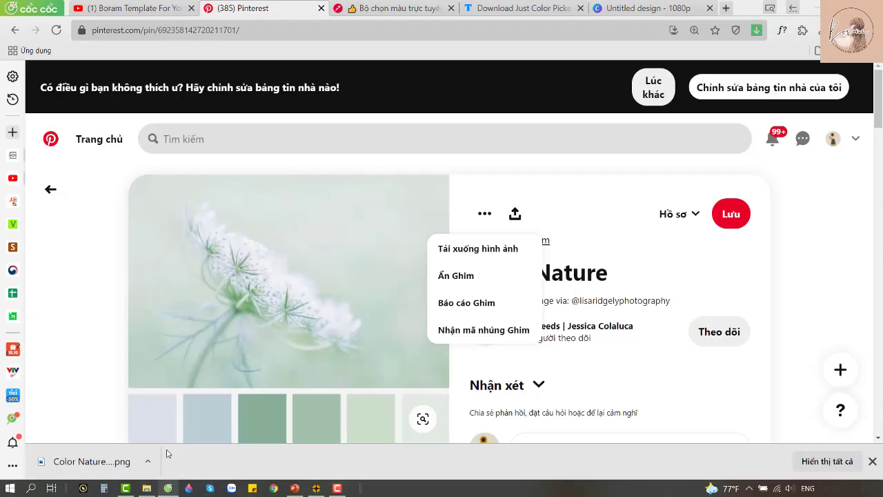
{"action": "left_click", "coordinate": [392, 9]}
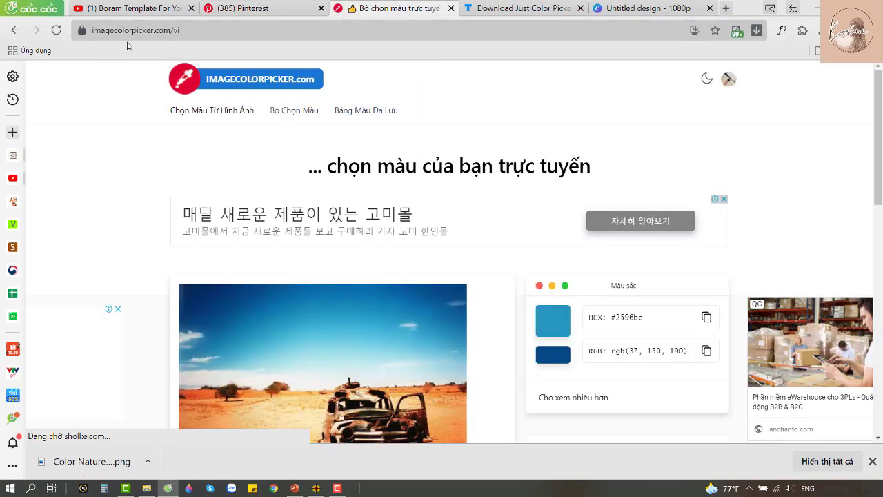
{"action": "scroll", "coordinate": [123, 186], "scroll_direction": "down", "scroll_amount": 4}
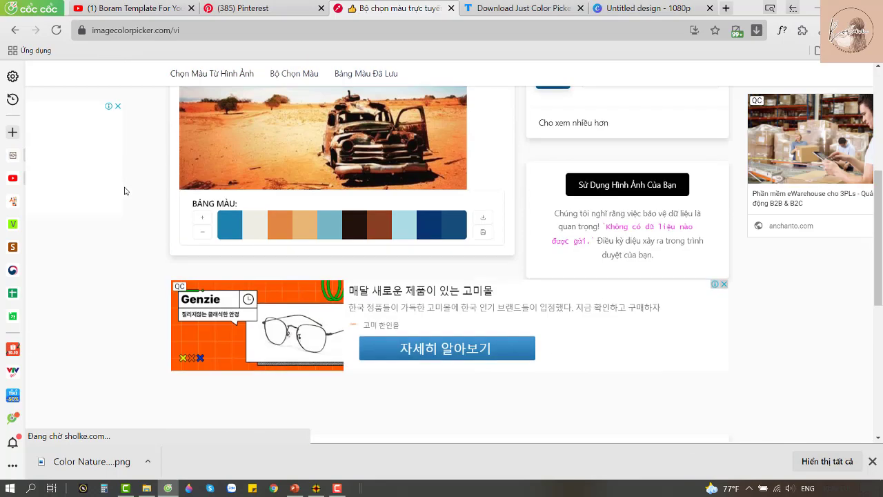
{"action": "scroll", "coordinate": [125, 191], "scroll_direction": "up", "scroll_amount": 2}
{"action": "scroll", "coordinate": [124, 191], "scroll_direction": "up", "scroll_amount": 2}
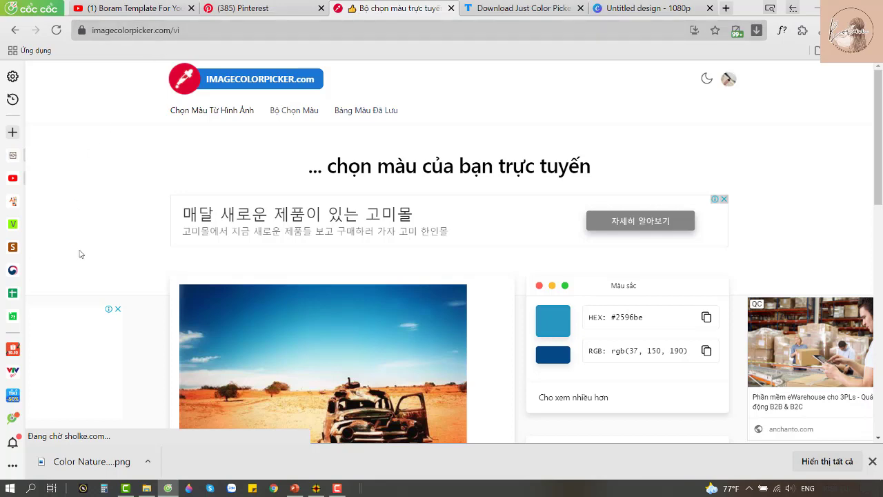
{"action": "scroll", "coordinate": [99, 260], "scroll_direction": "down", "scroll_amount": 3}
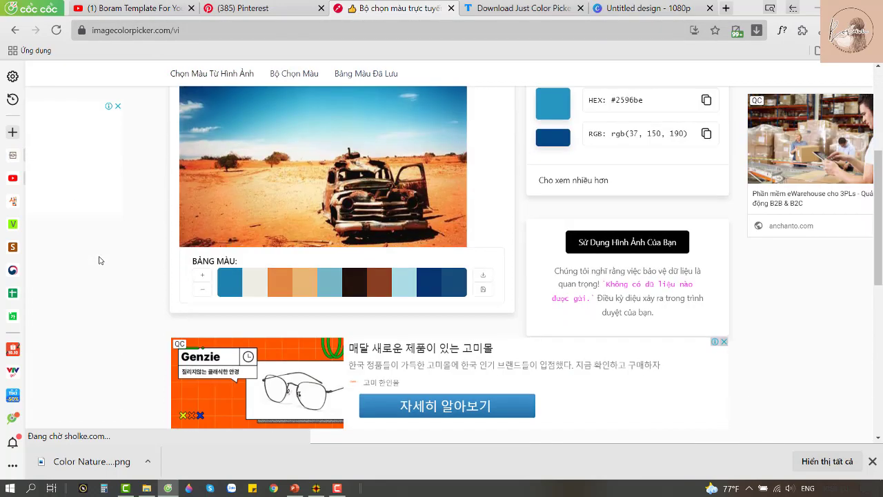
{"action": "left_click", "coordinate": [643, 244]}
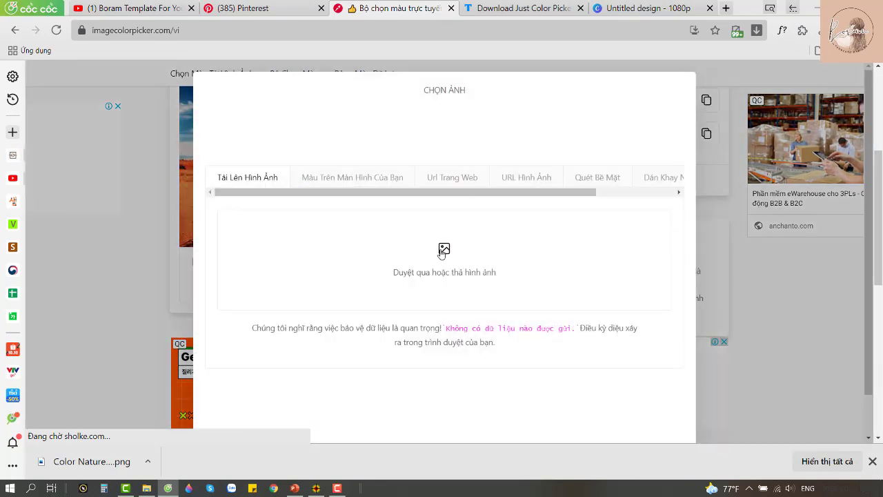
{"action": "left_click", "coordinate": [441, 251]}
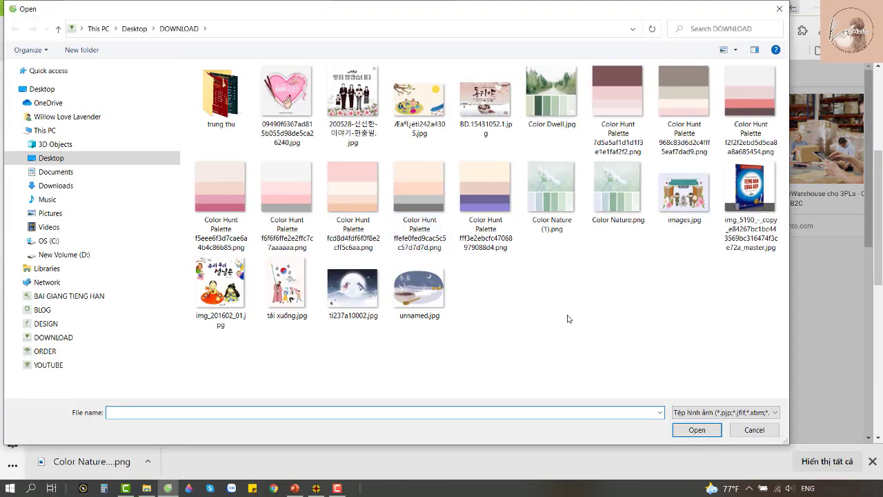
{"action": "double_click", "coordinate": [606, 191]}
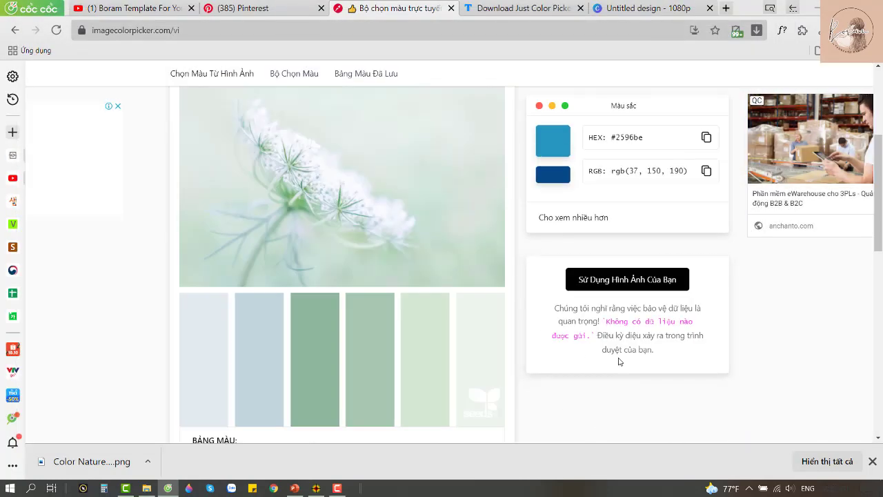
Step: Sample the pale green #e1ebe6 from the image and copy its HEX code
{"action": "scroll", "coordinate": [575, 355], "scroll_direction": "down", "scroll_amount": 3}
{"action": "scroll", "coordinate": [414, 311], "scroll_direction": "up", "scroll_amount": 1}
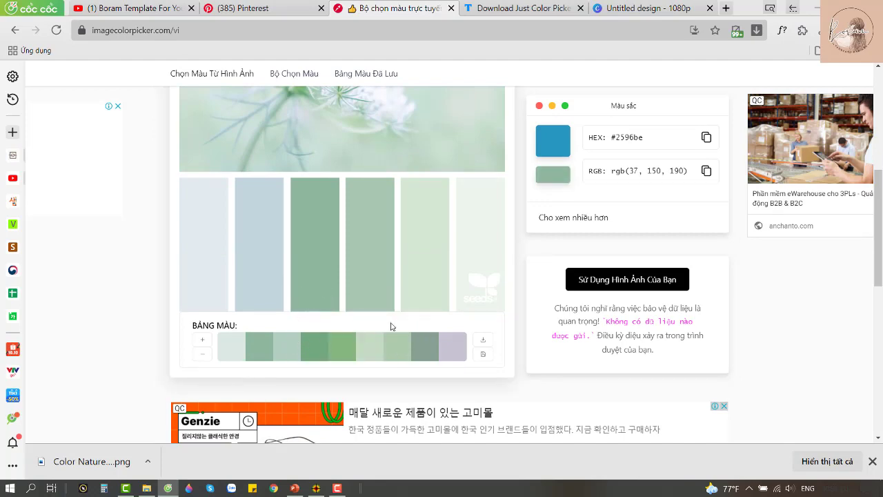
{"action": "scroll", "coordinate": [369, 302], "scroll_direction": "up", "scroll_amount": 3}
{"action": "scroll", "coordinate": [371, 299], "scroll_direction": "down", "scroll_amount": 2}
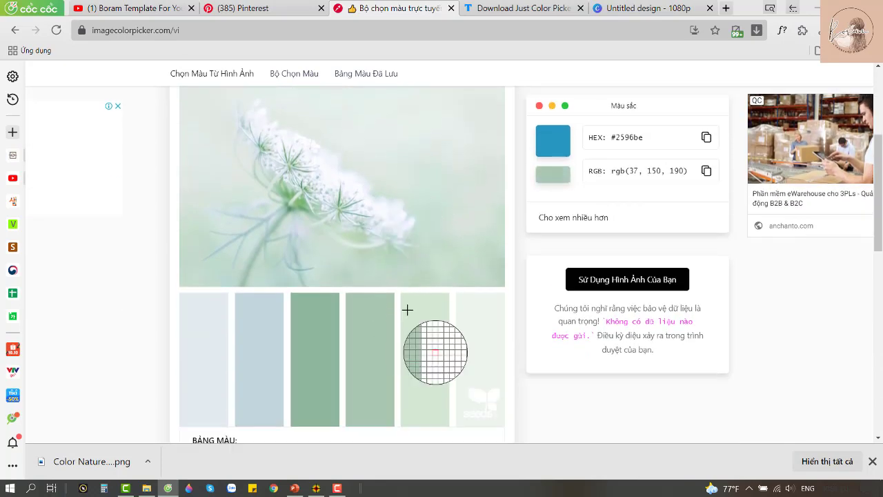
{"action": "scroll", "coordinate": [448, 282], "scroll_direction": "up", "scroll_amount": 2}
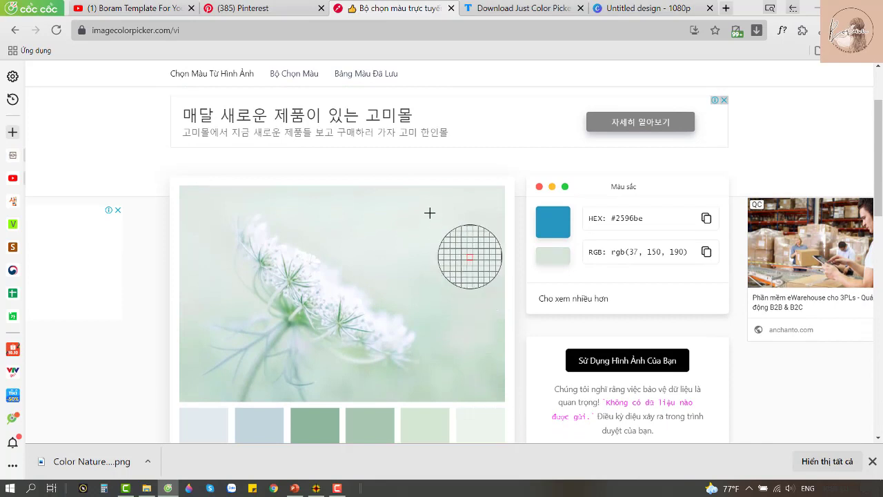
{"action": "left_click", "coordinate": [471, 232]}
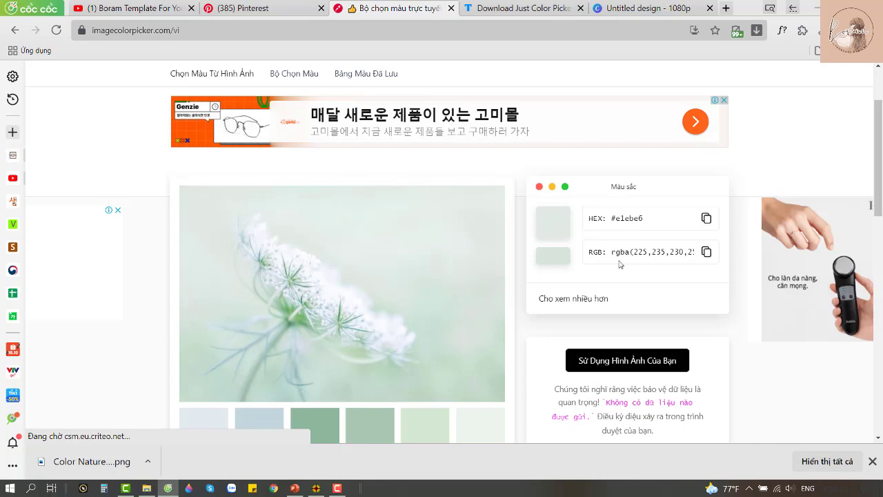
{"action": "left_click", "coordinate": [706, 219]}
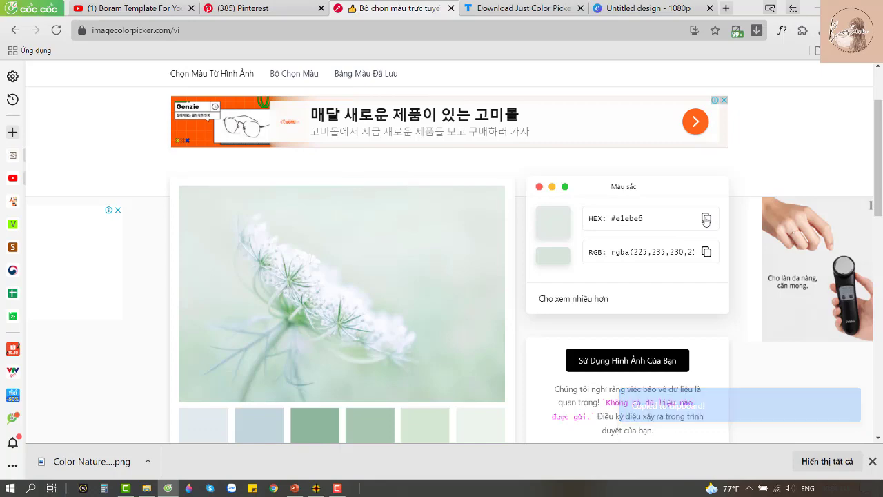
{"action": "left_click", "coordinate": [296, 488]}
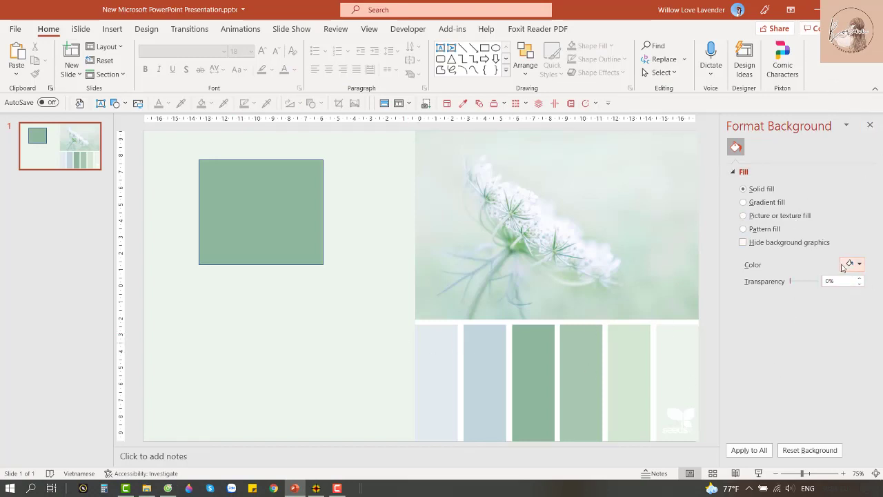
Step: Set the slide background to the custom hex colour #e1ebe6 through More Colors
{"action": "left_click", "coordinate": [854, 265]}
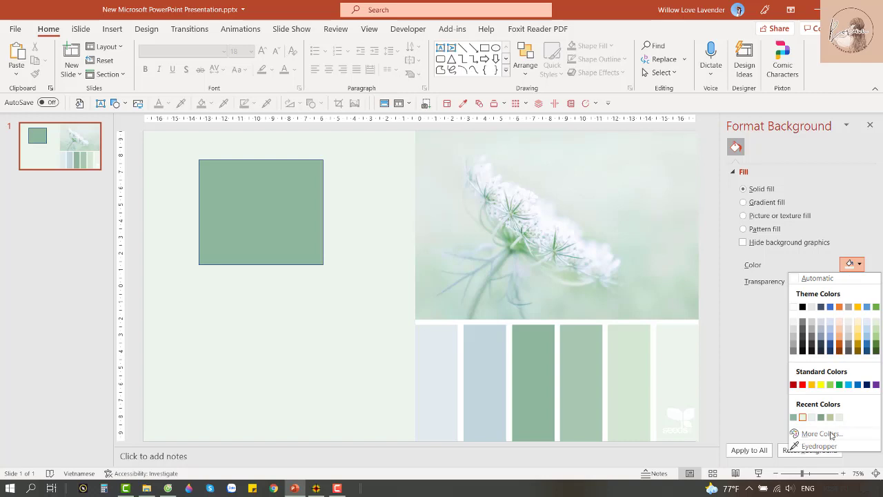
{"action": "left_click", "coordinate": [831, 434]}
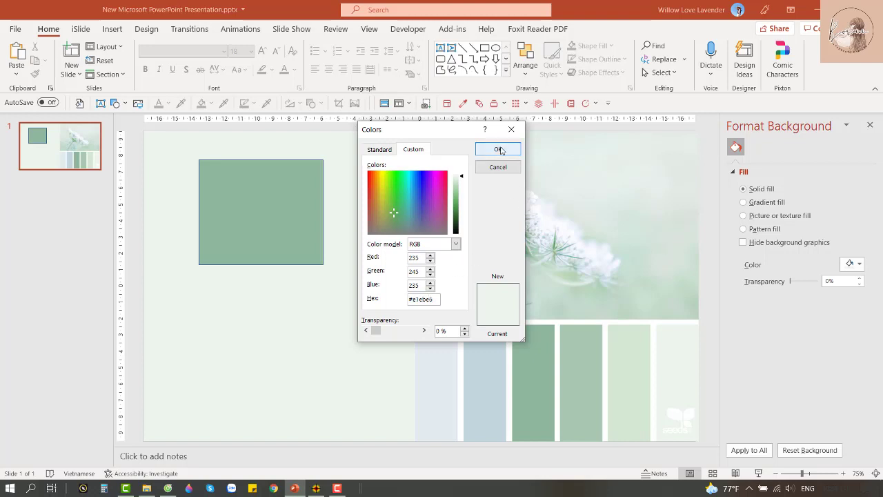
{"action": "left_click", "coordinate": [499, 150]}
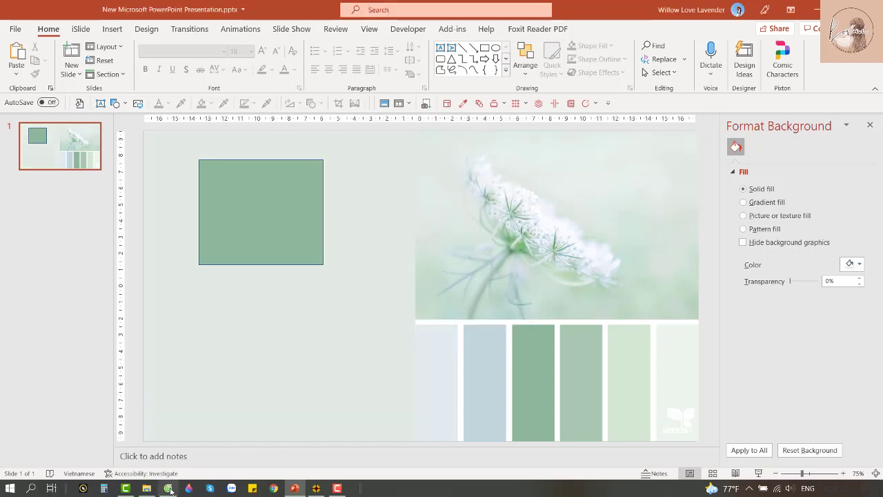
Step: Switch to the Canva design and select its blank page
{"action": "mouse_move", "coordinate": [168, 488]}
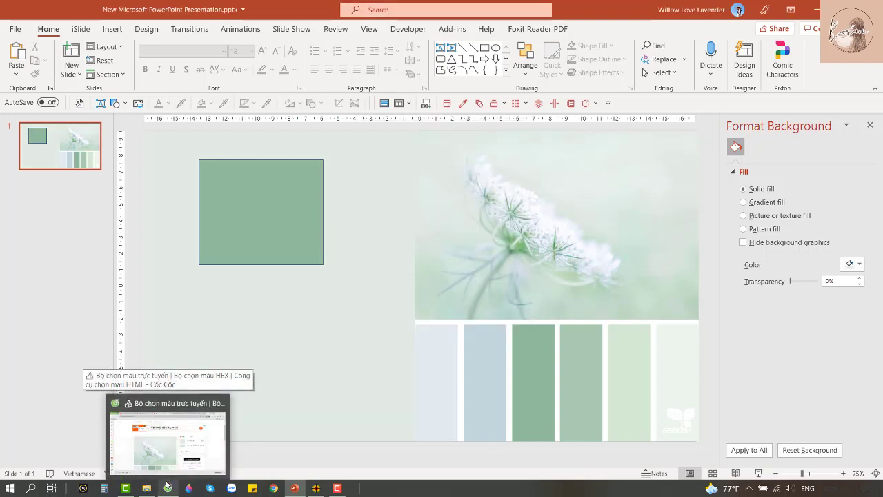
{"action": "left_click", "coordinate": [164, 452]}
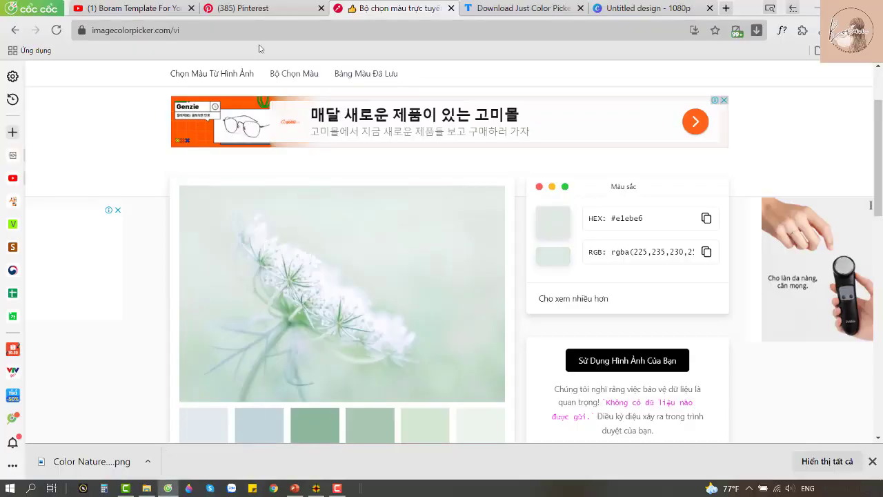
{"action": "scroll", "coordinate": [331, 187], "scroll_direction": "up", "scroll_amount": 2}
{"action": "scroll", "coordinate": [551, 73], "scroll_direction": "down", "scroll_amount": 3}
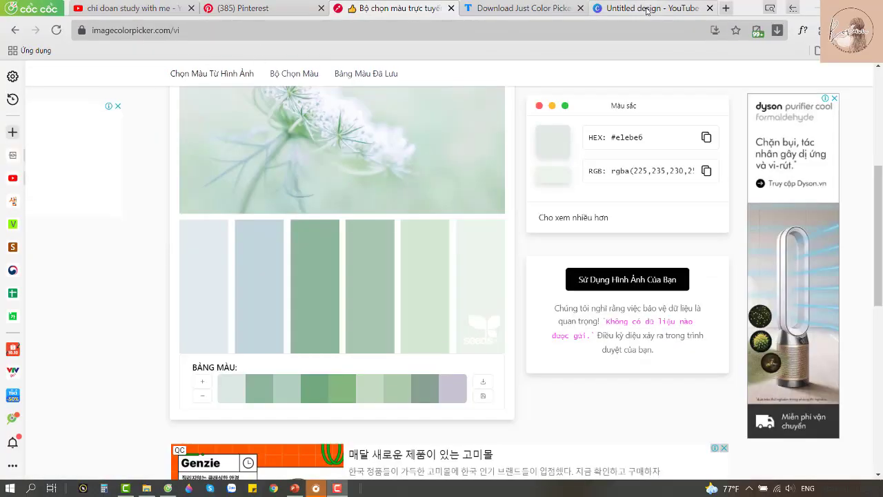
{"action": "left_click", "coordinate": [649, 8]}
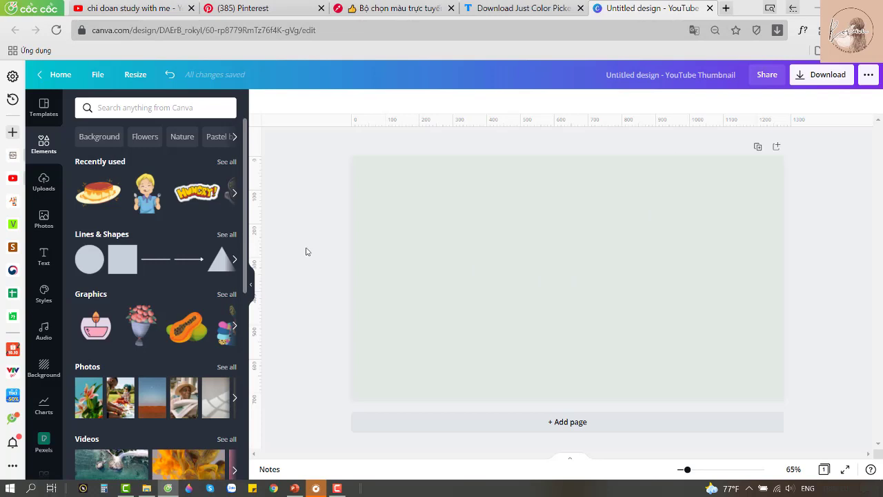
{"action": "left_click", "coordinate": [423, 253]}
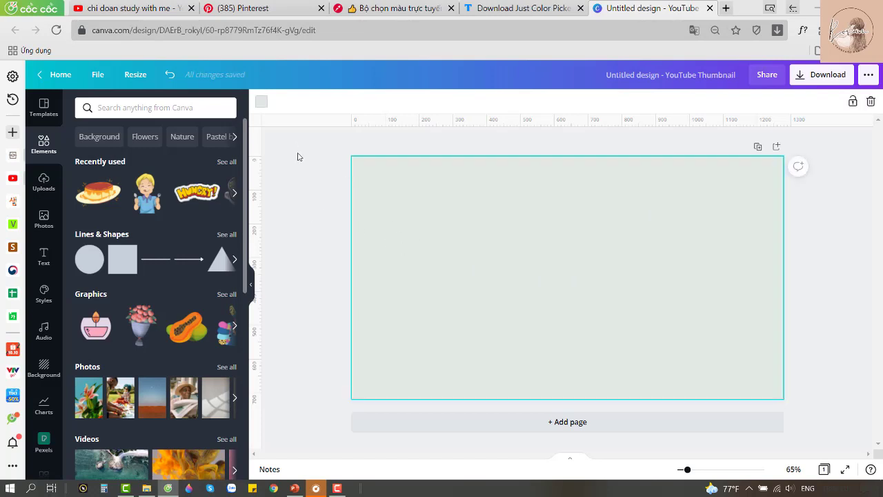
Step: Add the flower palette image from Uploads and open the page's background colour choices
{"action": "left_click", "coordinate": [43, 182]}
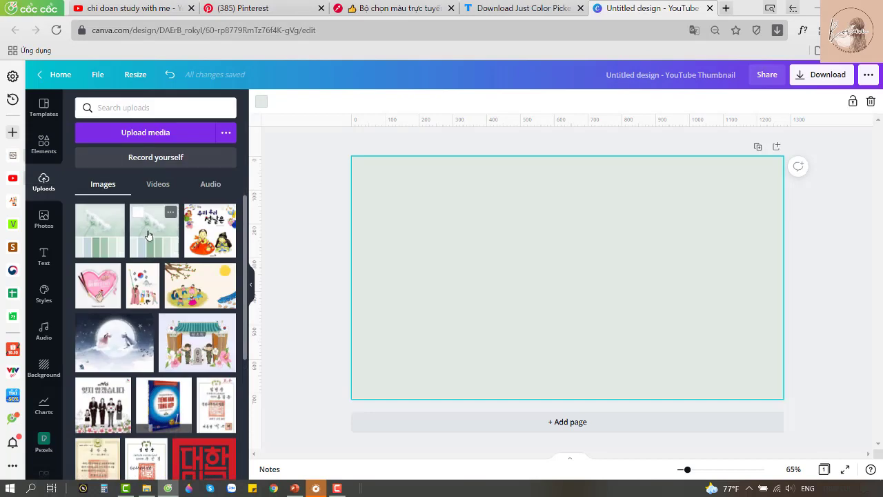
{"action": "left_click", "coordinate": [158, 225]}
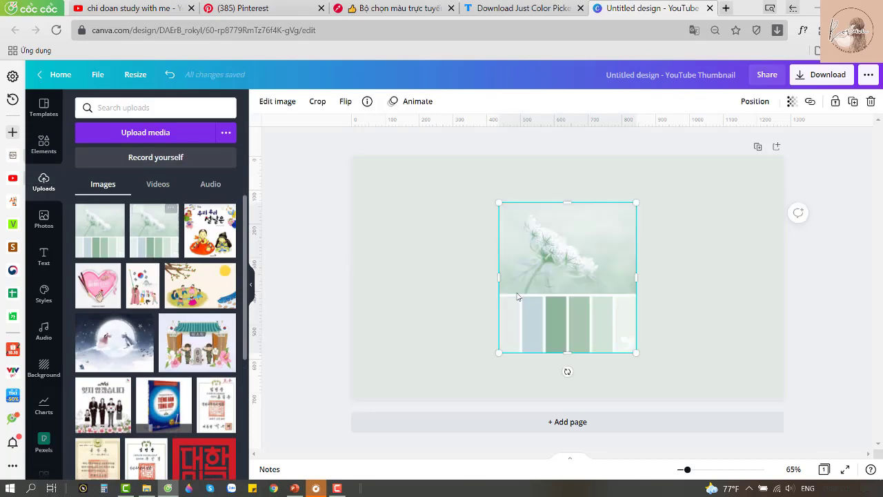
{"action": "left_click", "coordinate": [453, 261]}
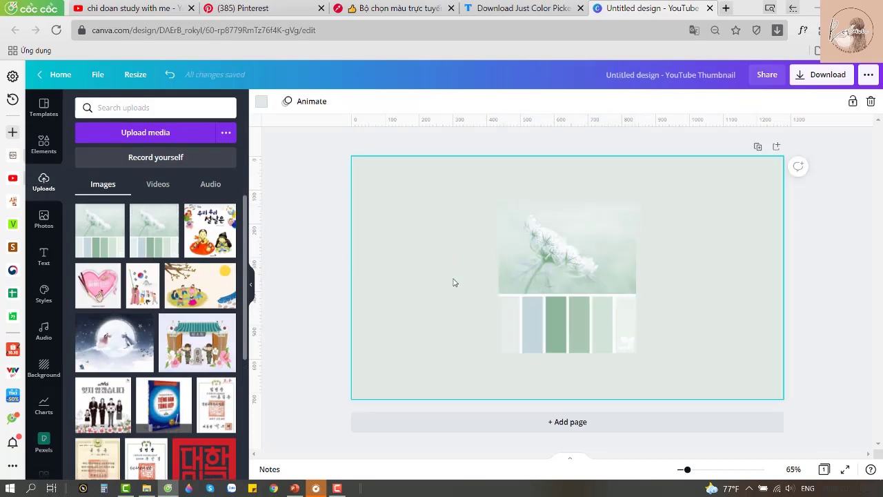
{"action": "left_click", "coordinate": [261, 102]}
{"action": "scroll", "coordinate": [169, 309], "scroll_direction": "down", "scroll_amount": 1}
{"action": "scroll", "coordinate": [169, 308], "scroll_direction": "down", "scroll_amount": 4}
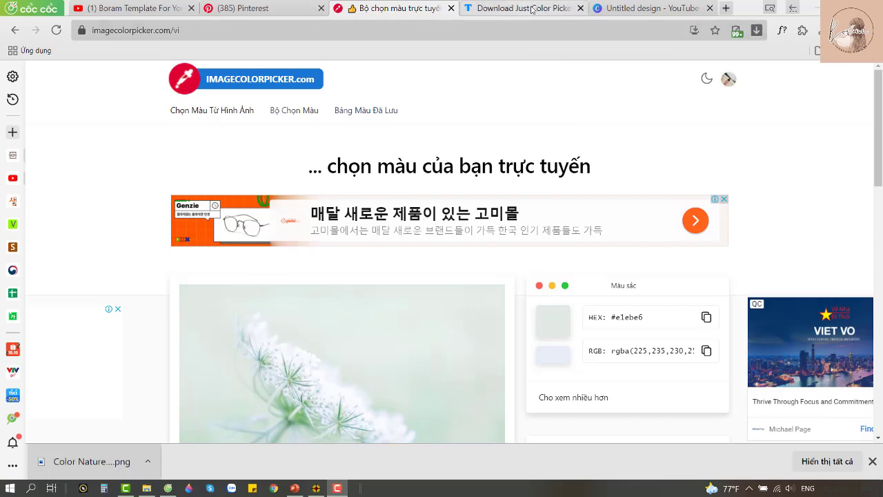
Step: Scroll the Taimienphi.vn Just Color Picker page down to the other-versions list (5.6 to 4.1)
{"action": "left_click", "coordinate": [531, 8]}
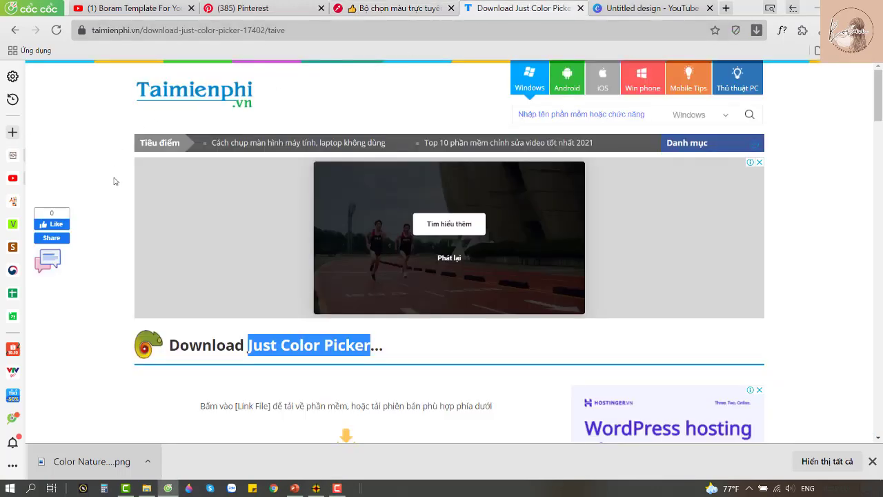
{"action": "scroll", "coordinate": [96, 312], "scroll_direction": "down", "scroll_amount": 3}
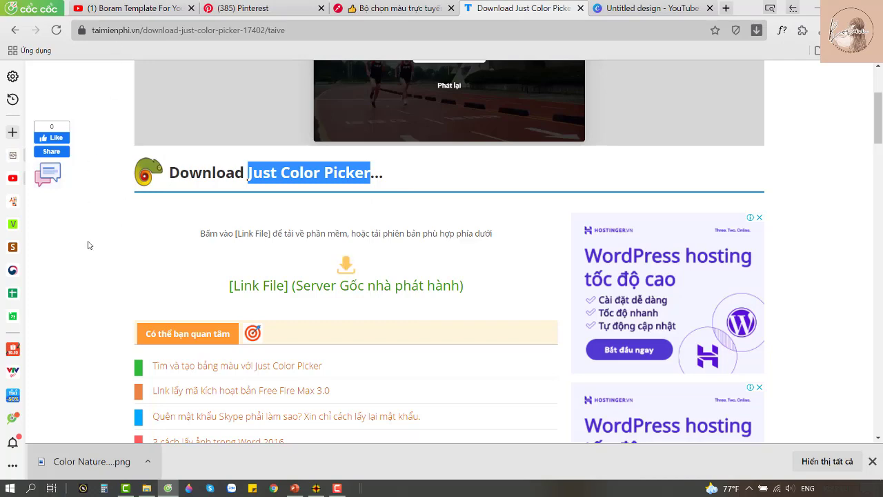
{"action": "scroll", "coordinate": [87, 244], "scroll_direction": "down", "scroll_amount": 3}
{"action": "scroll", "coordinate": [88, 245], "scroll_direction": "down", "scroll_amount": 1}
{"action": "scroll", "coordinate": [89, 245], "scroll_direction": "down", "scroll_amount": 3}
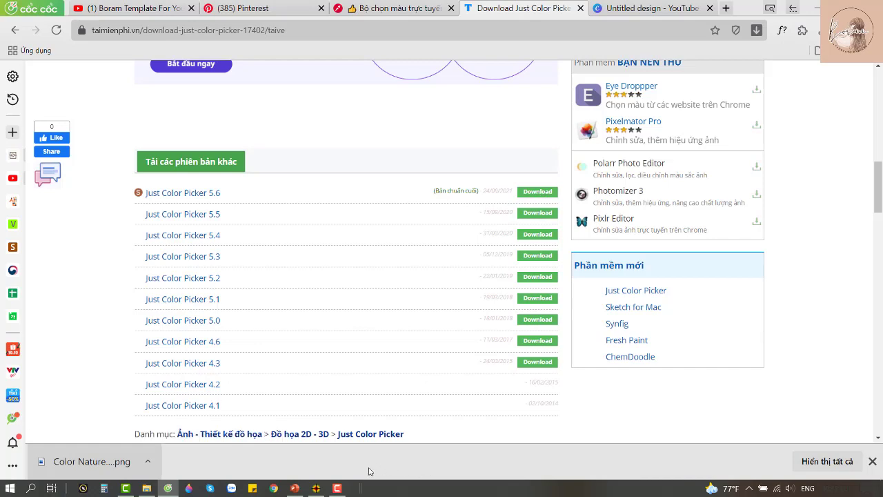
{"action": "mouse_move", "coordinate": [320, 492]}
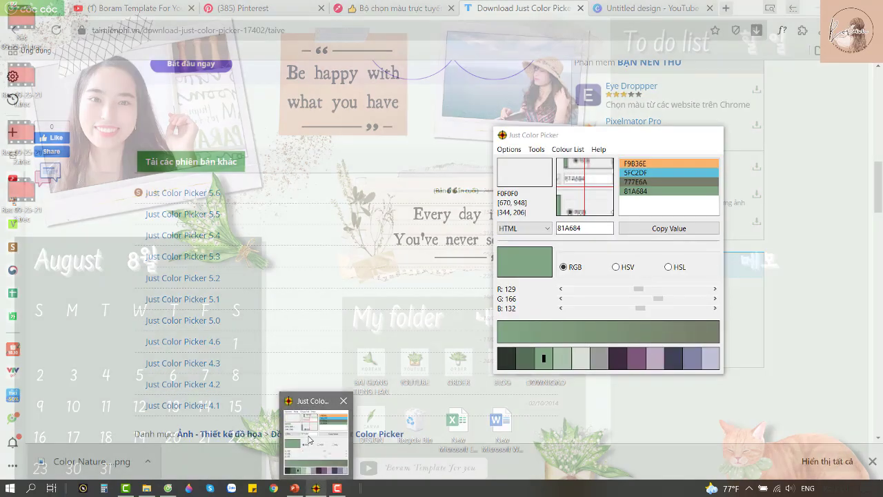
Step: Bring up Just Color Picker, then return to the Pinterest 'Color Nature' pin
{"action": "left_click", "coordinate": [314, 463]}
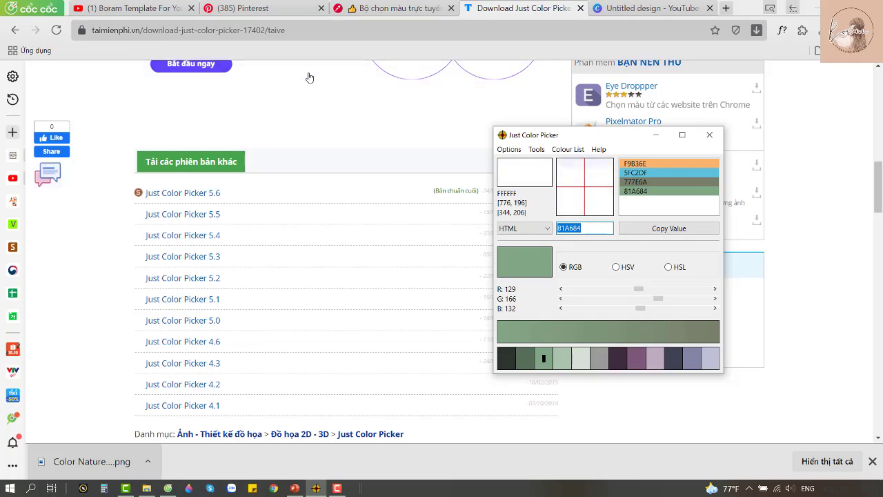
{"action": "left_click", "coordinate": [394, 8]}
{"action": "scroll", "coordinate": [798, 230], "scroll_direction": "down", "scroll_amount": 3}
{"action": "scroll", "coordinate": [798, 231], "scroll_direction": "down", "scroll_amount": 1}
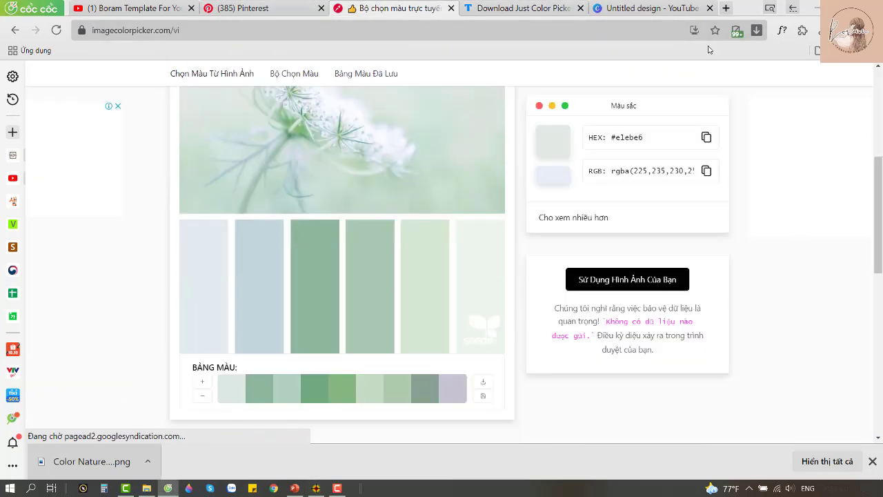
{"action": "left_click", "coordinate": [241, 8]}
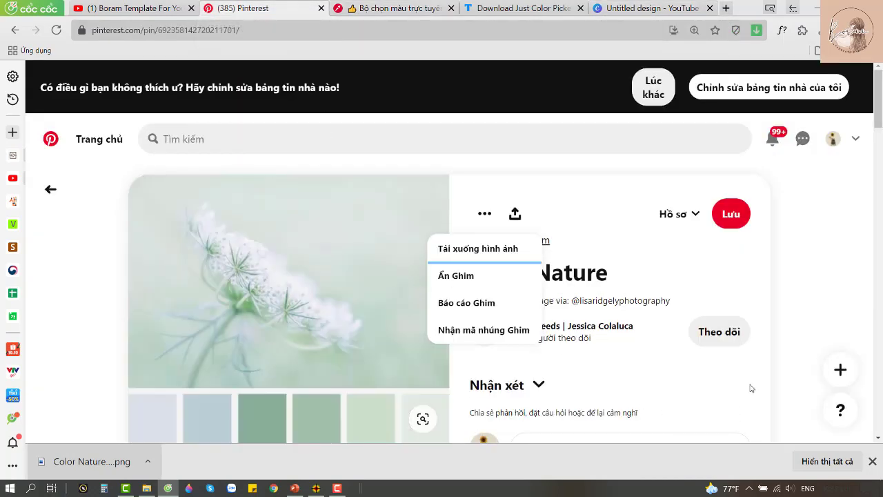
Step: Back on the 'pale green palette' results, download the Color Nature pin image again
{"action": "scroll", "coordinate": [415, 435], "scroll_direction": "down", "scroll_amount": 2}
{"action": "left_click", "coordinate": [813, 285]}
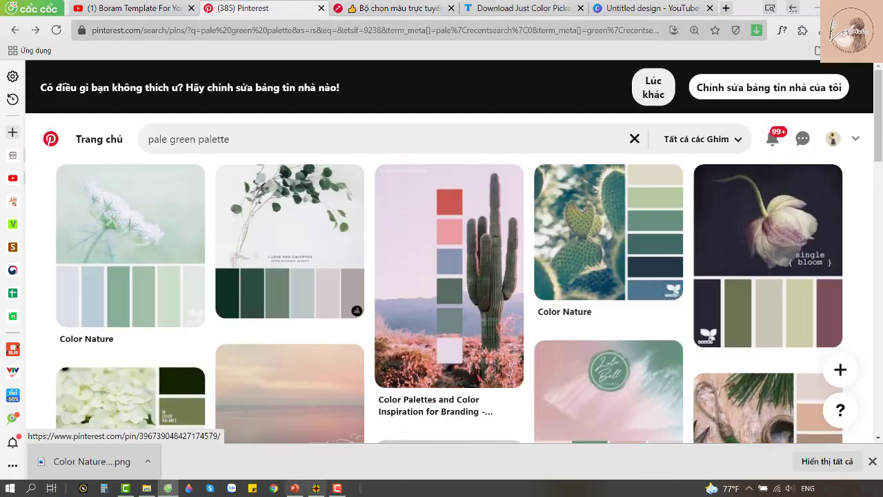
{"action": "left_click", "coordinate": [316, 487]}
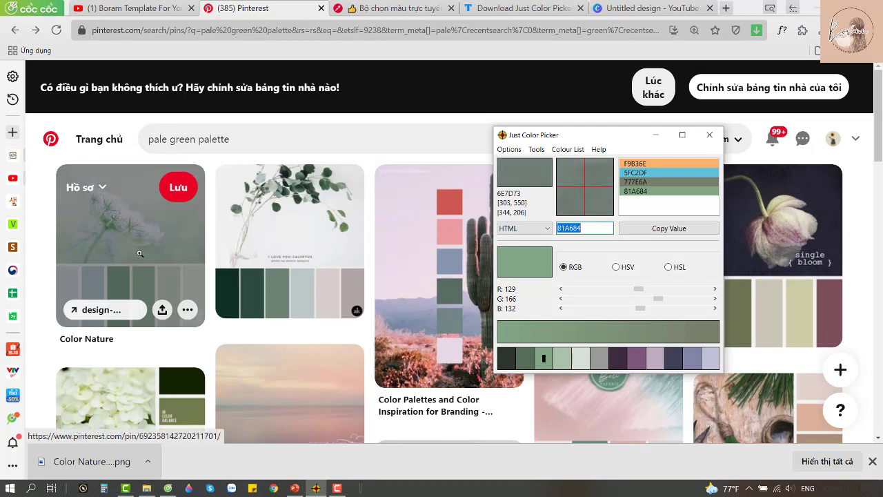
{"action": "left_click", "coordinate": [187, 309]}
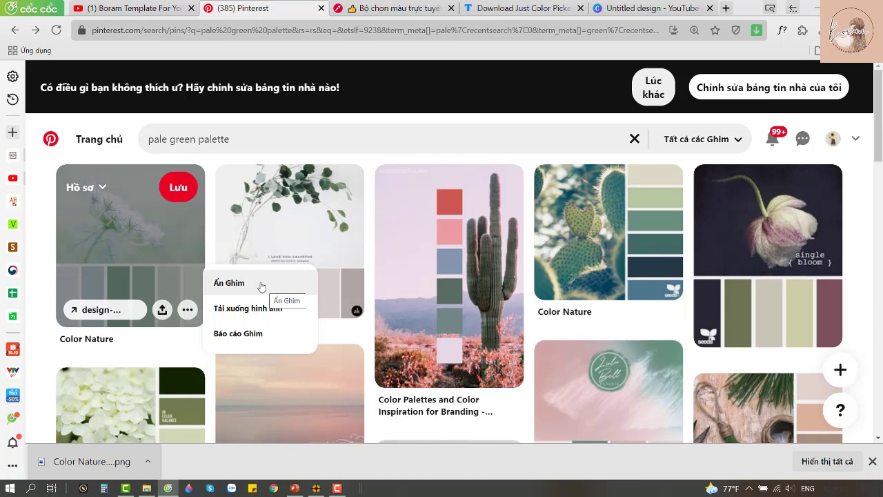
{"action": "left_click", "coordinate": [247, 308]}
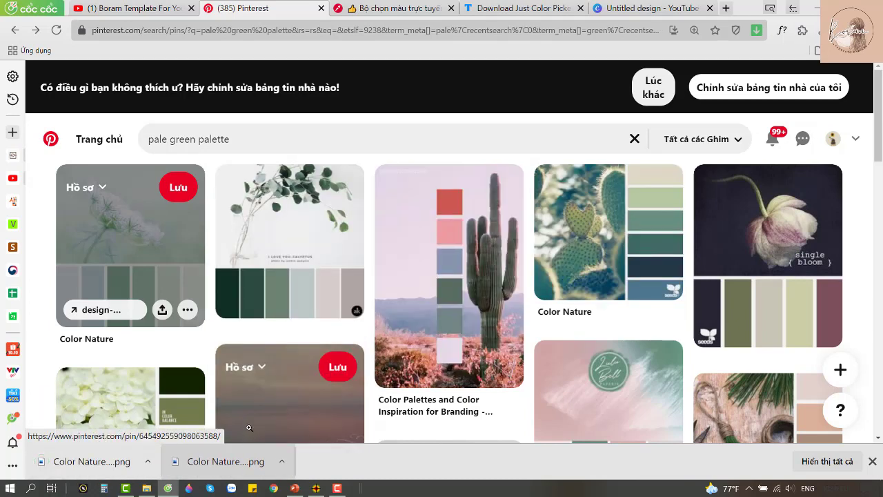
{"action": "left_click", "coordinate": [498, 10]}
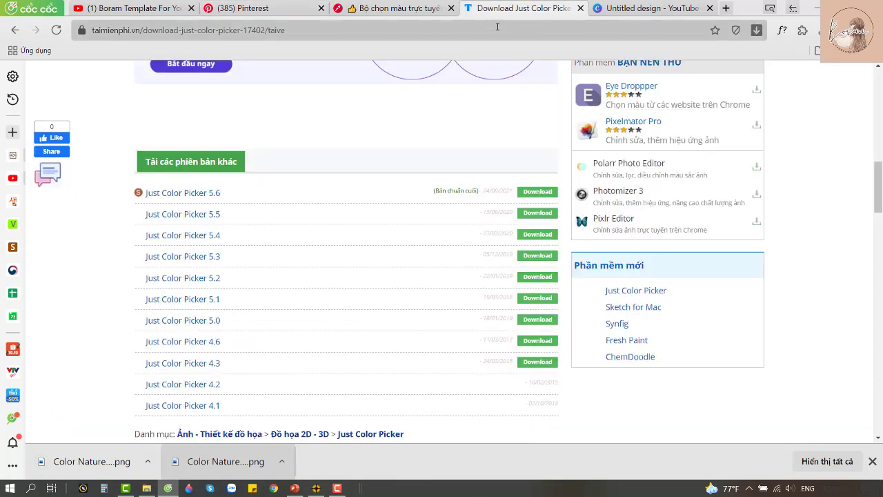
Step: Sample the pale green D2E3DB and lavender C8C2D2 swatches with Alt+X in Just Color Picker
{"action": "left_click", "coordinate": [644, 8]}
{"action": "left_click", "coordinate": [400, 8]}
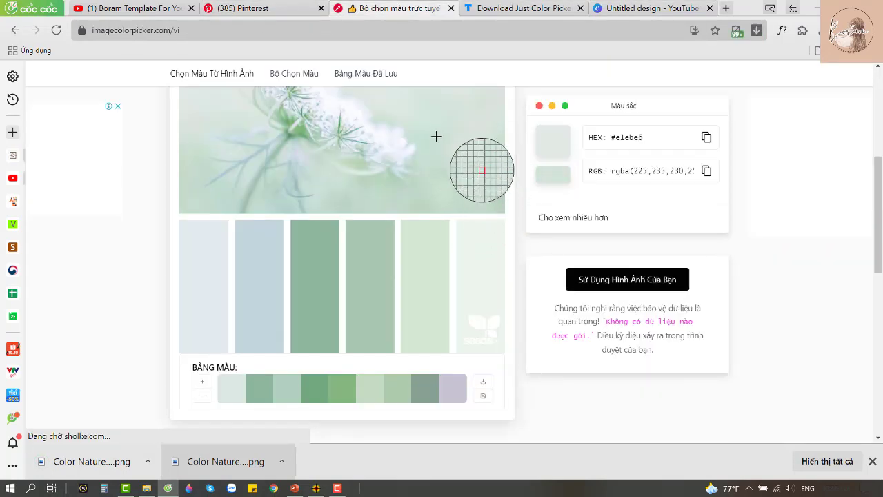
{"action": "left_click", "coordinate": [326, 488]}
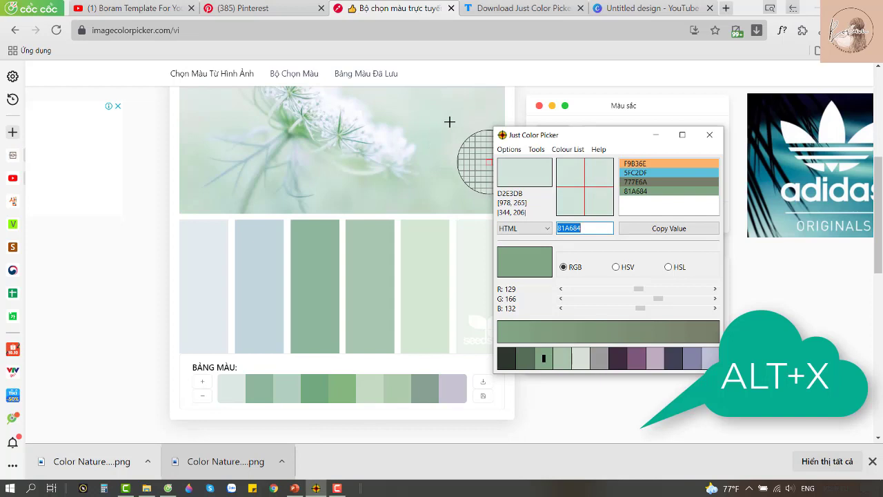
{"action": "key", "text": "alt+x"}
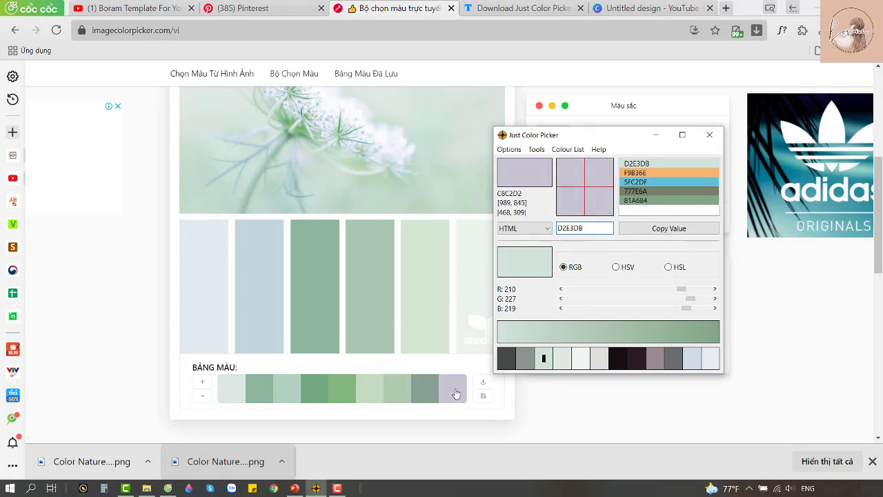
{"action": "key", "text": "alt+x"}
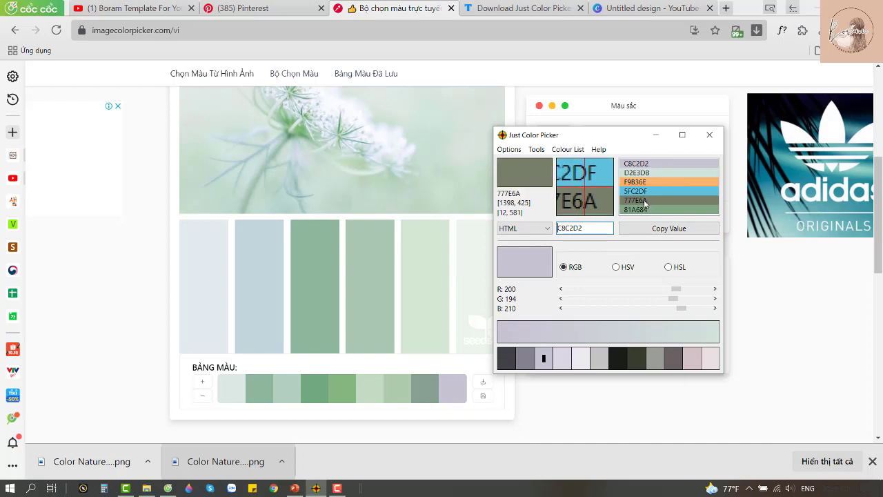
Step: Select the saved colour 777E6A, copy its value and minimise the picker
{"action": "left_click", "coordinate": [646, 200]}
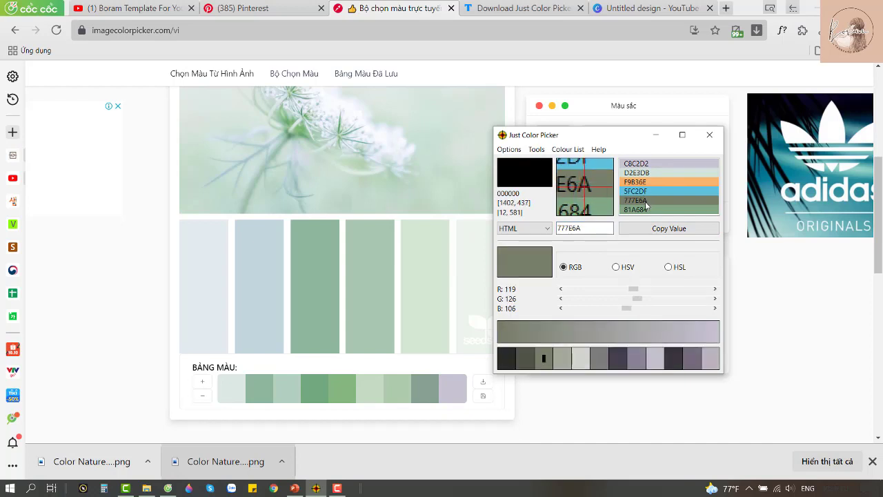
{"action": "left_click", "coordinate": [662, 230]}
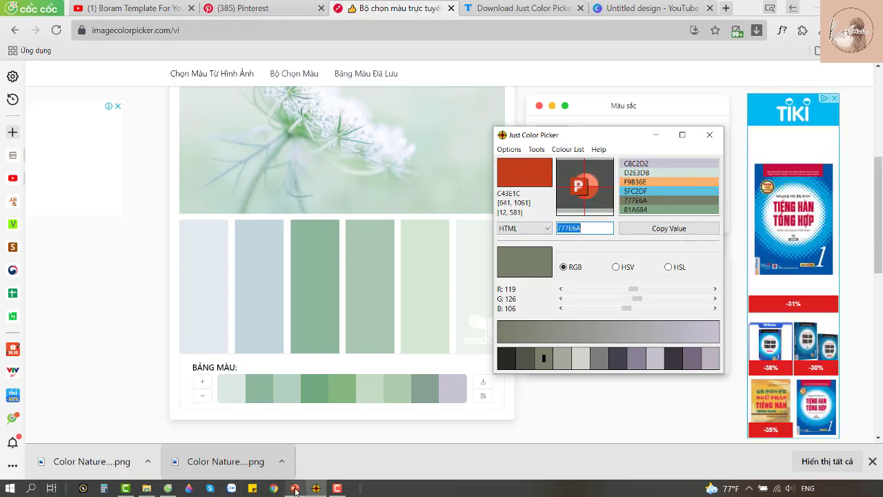
{"action": "left_click", "coordinate": [316, 488]}
Step: Fill the Canva page background with pasted custom colour #777E6A, added to Document Colors
{"action": "left_click", "coordinate": [659, 8]}
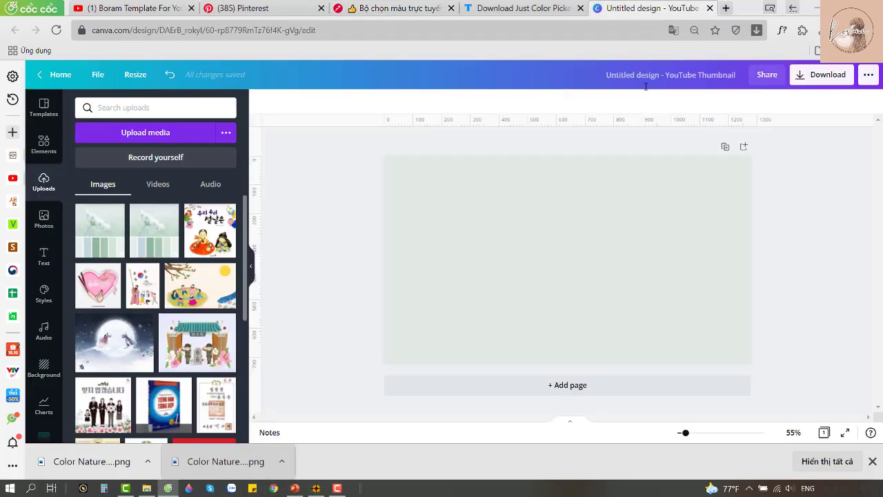
{"action": "left_click", "coordinate": [467, 228]}
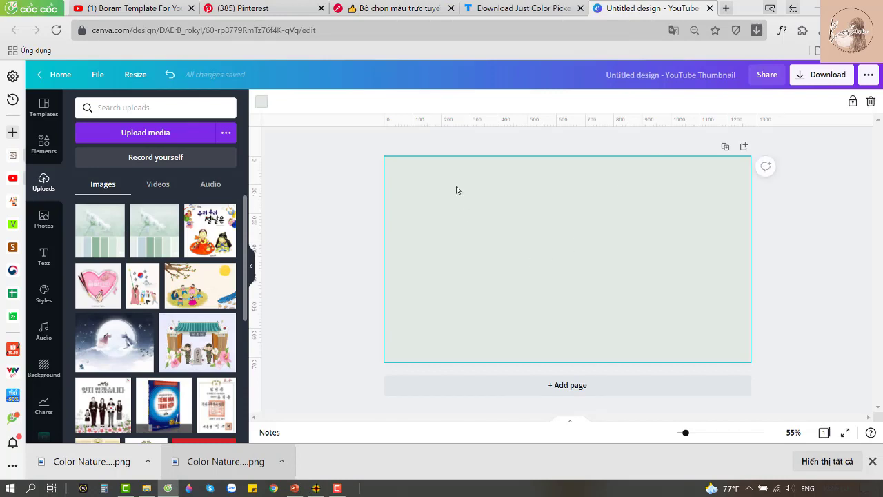
{"action": "left_click", "coordinate": [264, 102]}
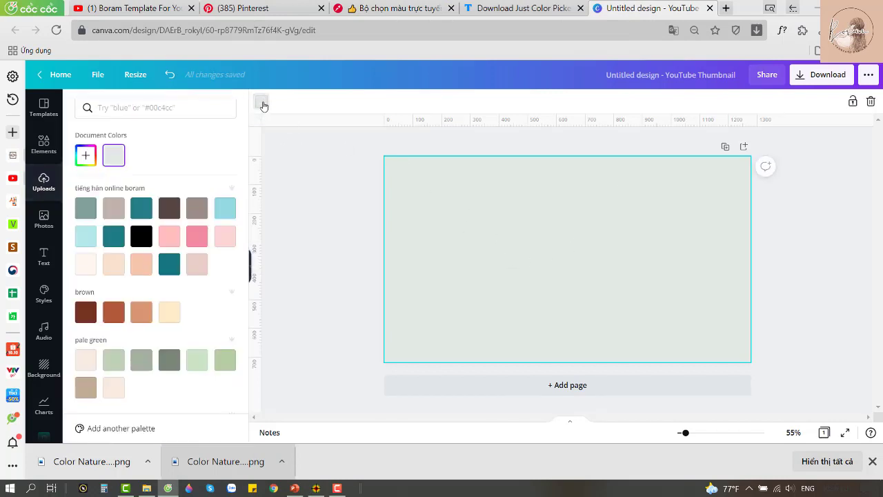
{"action": "left_click", "coordinate": [85, 158]}
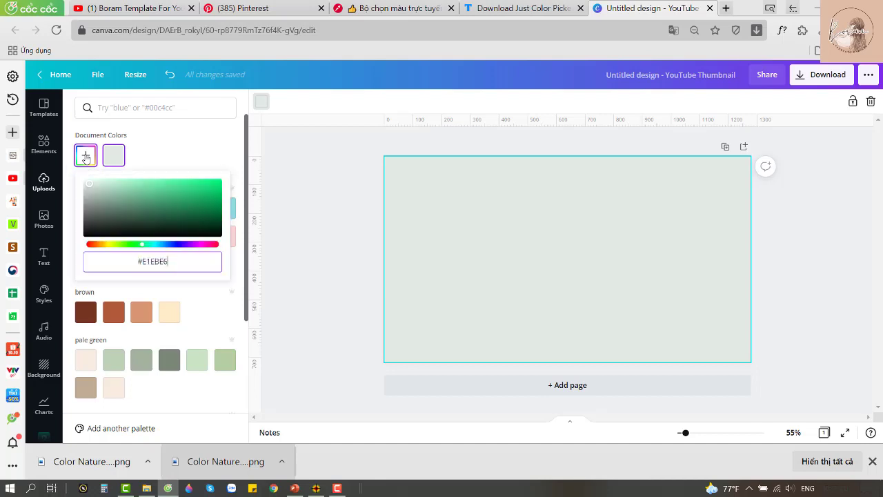
{"action": "key", "text": "ctrl+v"}
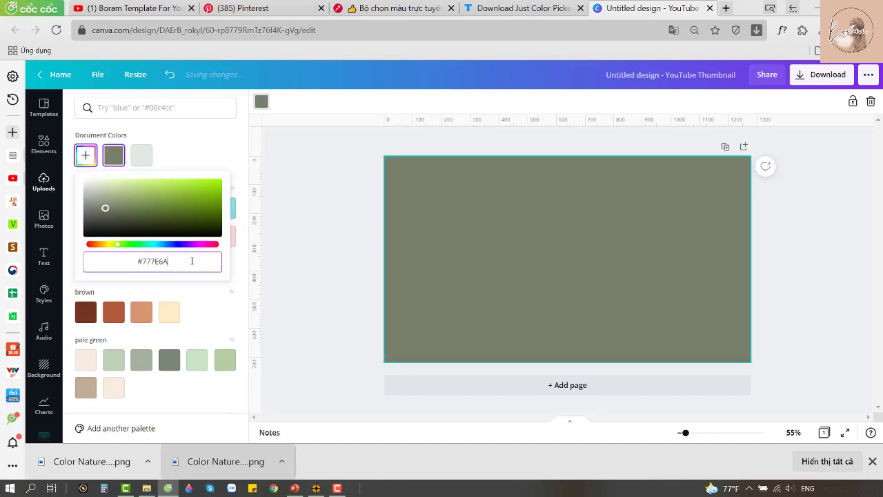
{"action": "left_click", "coordinate": [529, 242]}
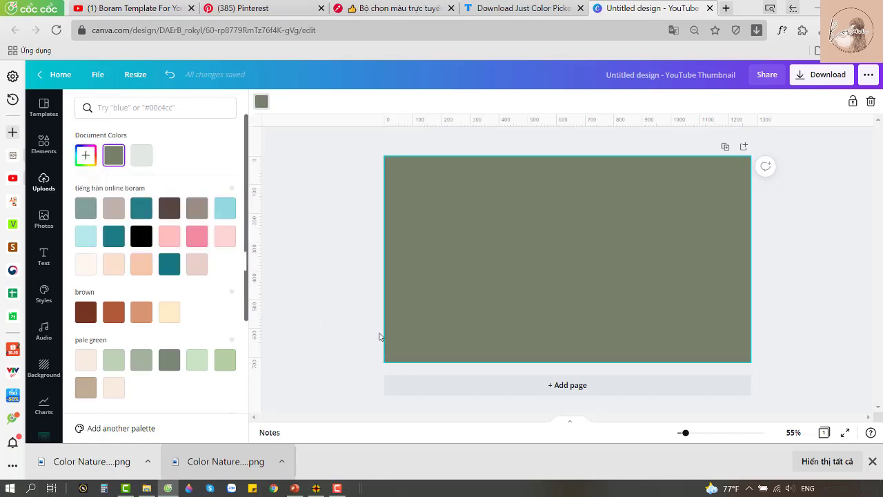